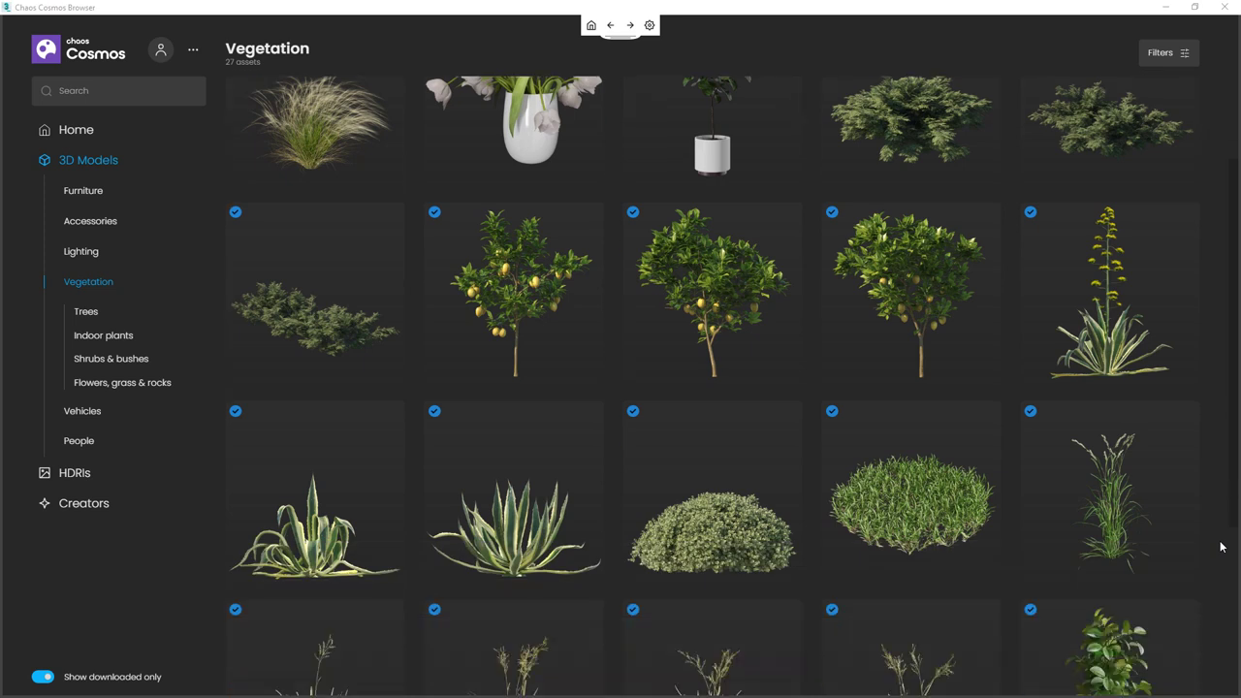
# Set the vase on top of the coffee table with the Select and Place tool
pyautogui.scroll(-2, 1221, 547)
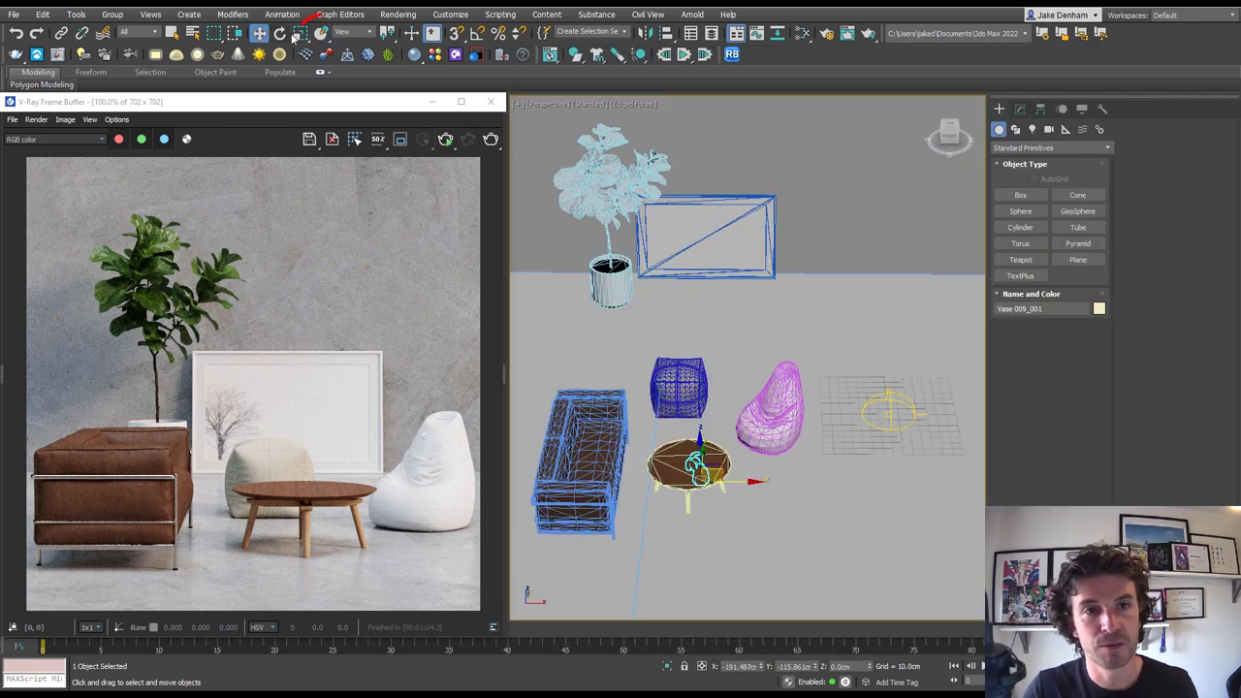
pyautogui.click(320, 35)
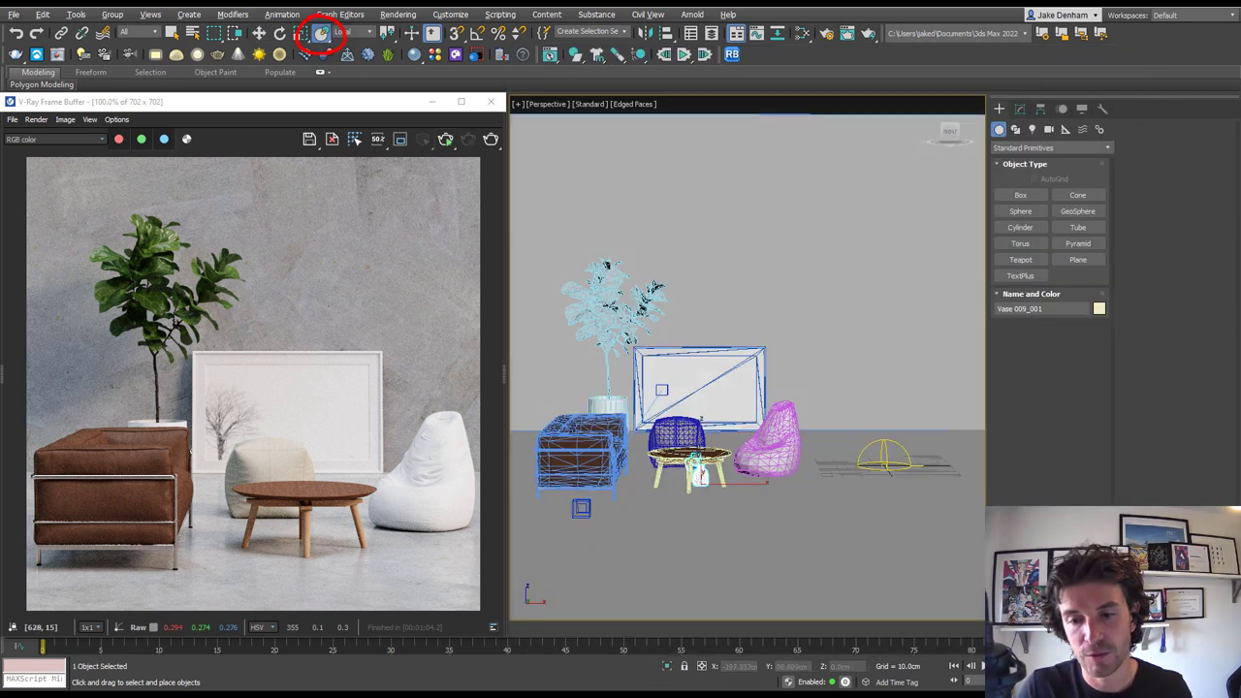
pyautogui.moveTo(716, 490); pyautogui.dragTo(716, 441)
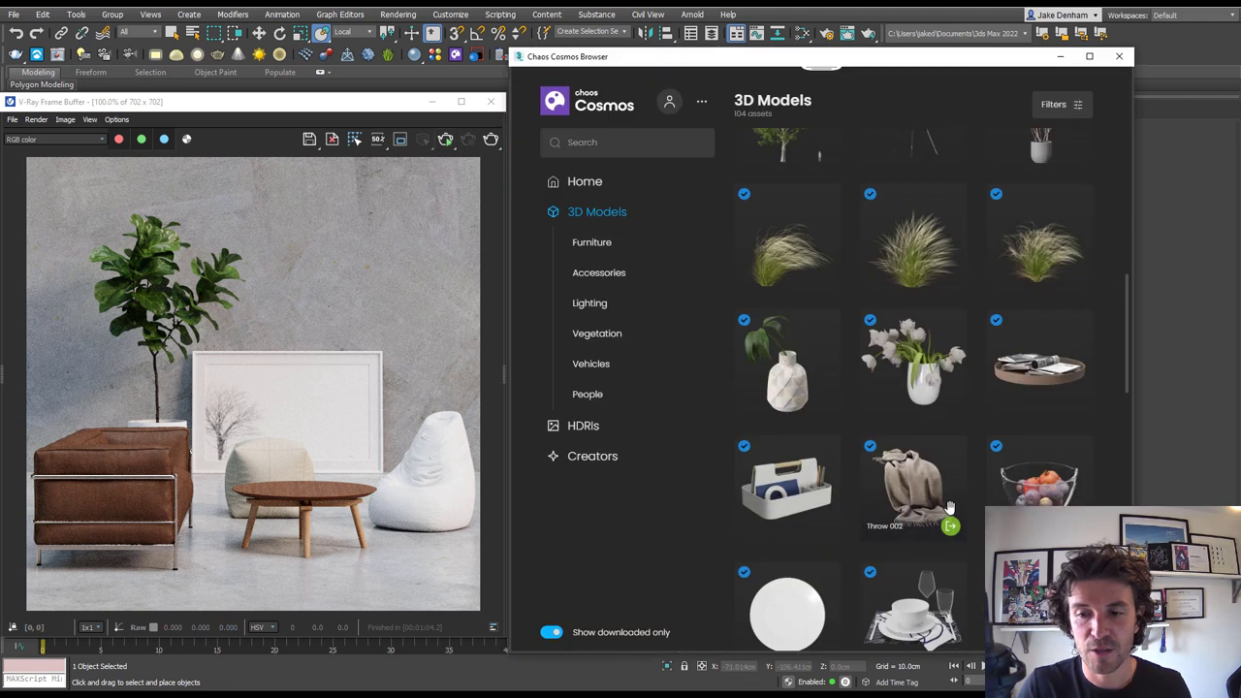
# Import the Throw 002 model from Chaos Cosmos and move it onto the sofa
pyautogui.click(952, 528)
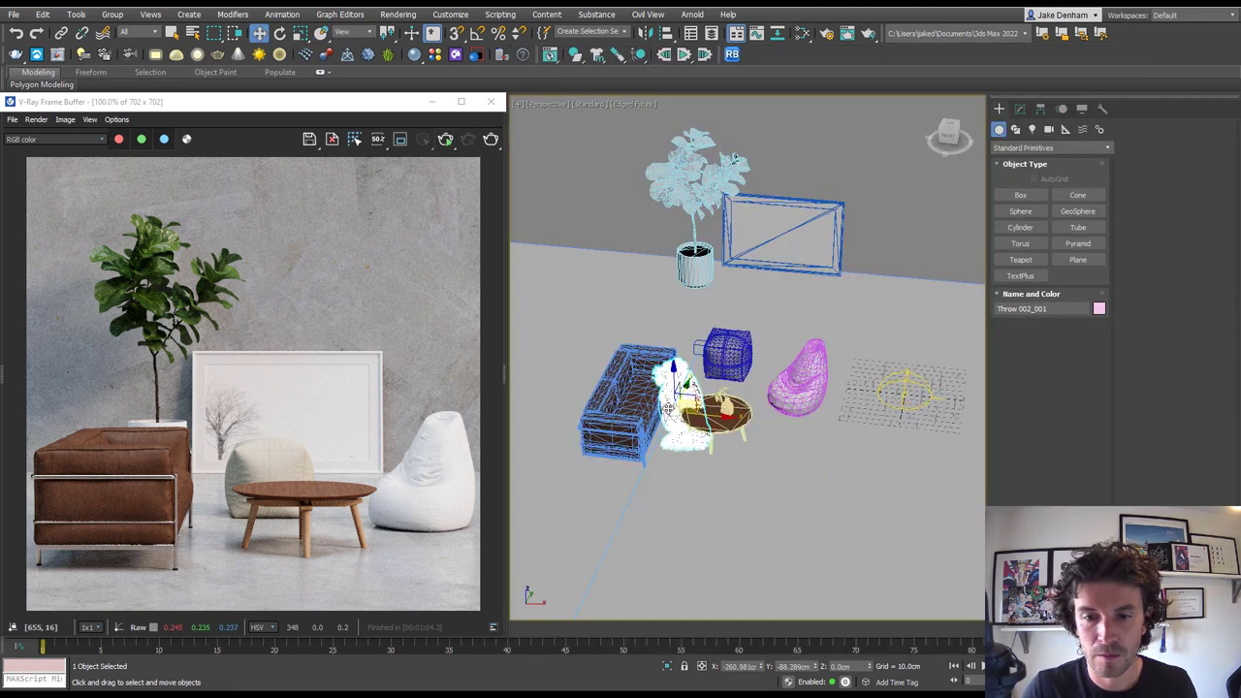
pyautogui.keyDown('alt'); pyautogui.moveTo(637, 361); pyautogui.dragTo(635, 416, button='middle'); pyautogui.keyUp('alt')
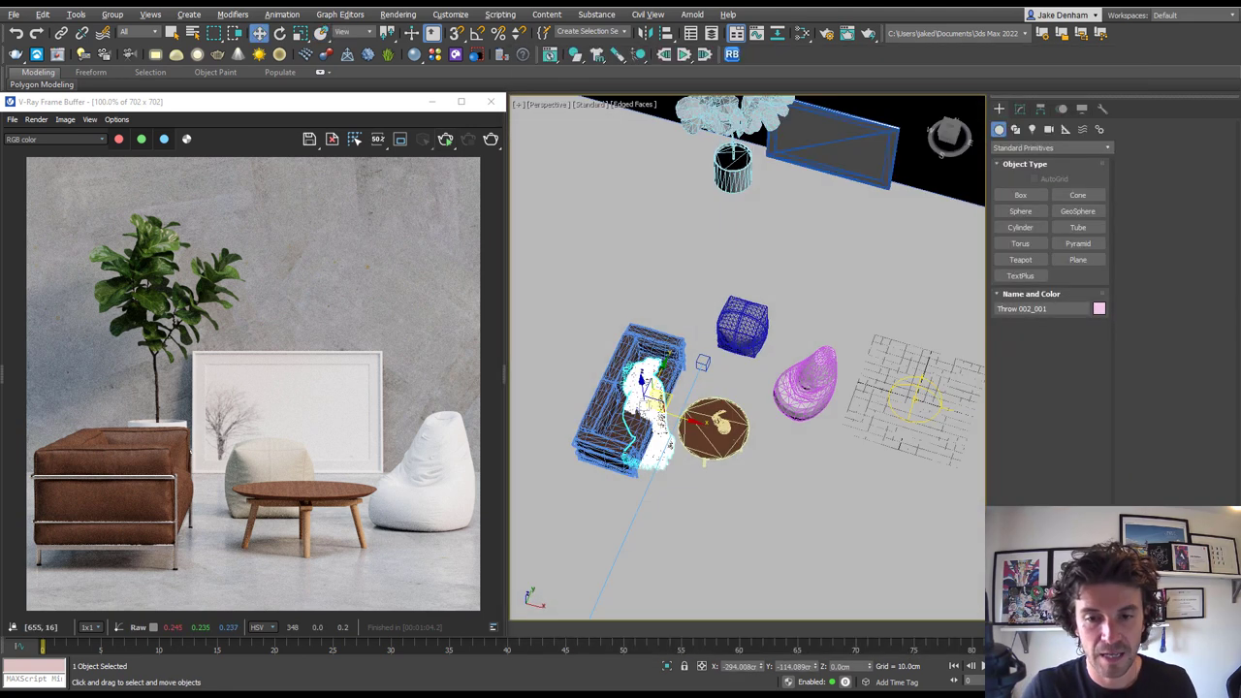
pyautogui.scroll(6, 635, 415)
# Turn on angle snap and rotate the throw so it drapes over the front edge of the sofa seat
pyautogui.rightClick(727, 401)
pyautogui.click(776, 428)
pyautogui.moveTo(700, 412); pyautogui.dragTo(722, 398)
pyautogui.hotkey('ctrl', 'z')
pyautogui.click(477, 32)
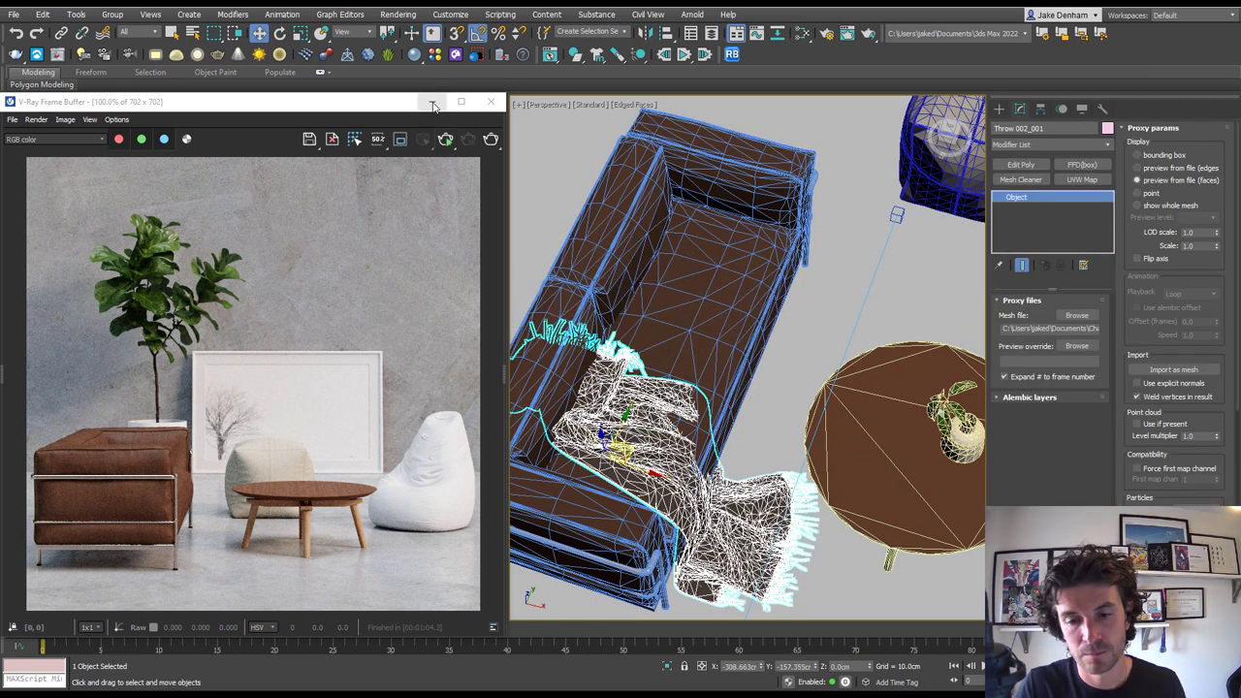
# Minimize the V-Ray Frame Buffer, then apply an FFD 3x3x3 modifier to the throw and adjust its control points to fit the sofa
pyautogui.click(434, 105)
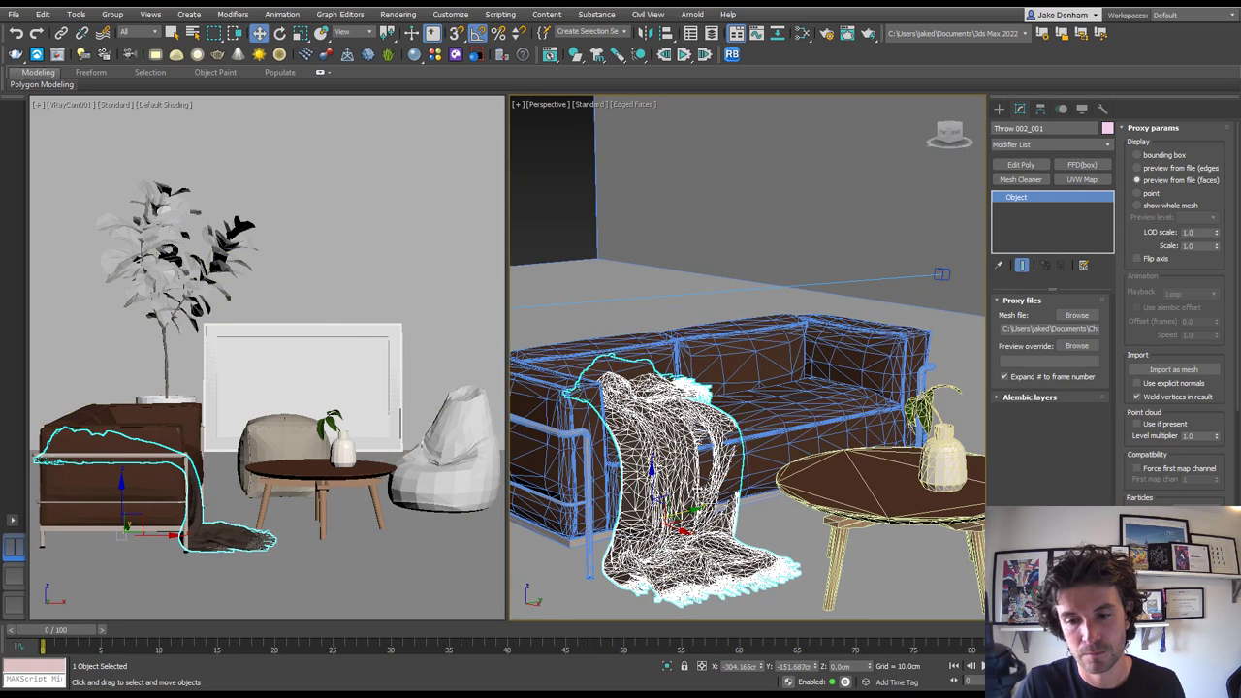
pyautogui.click(1040, 141)
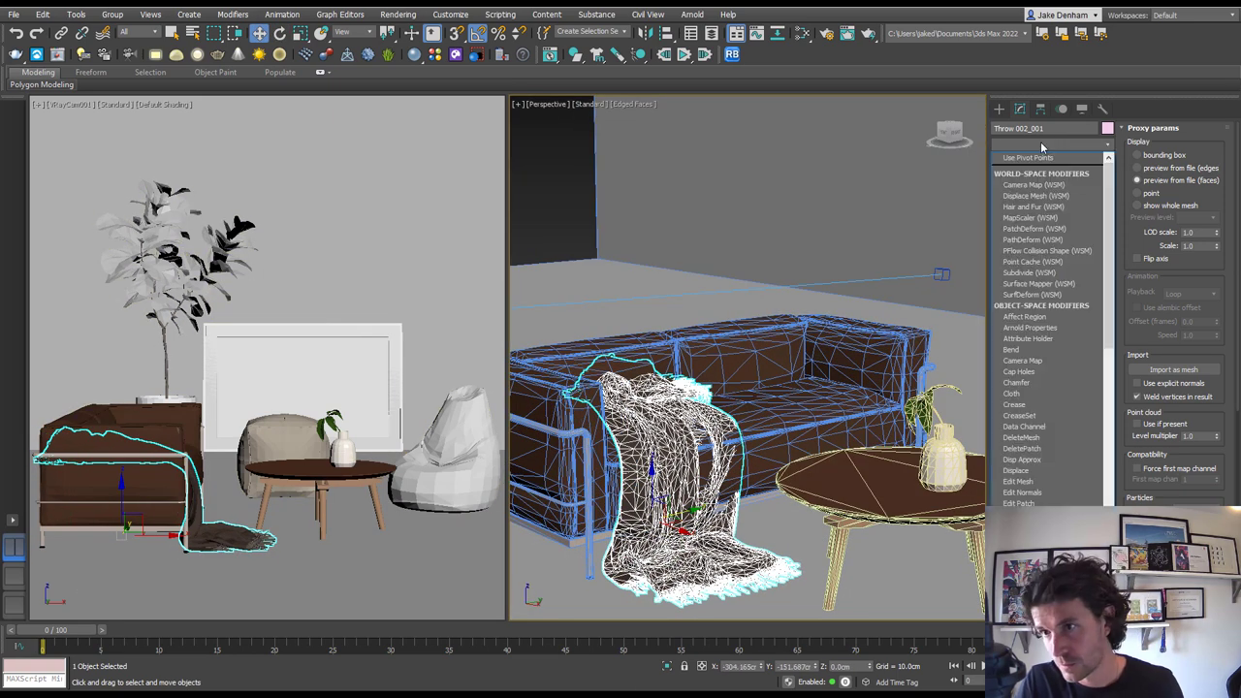
pyautogui.click(1052, 140)
pyautogui.click(1055, 140)
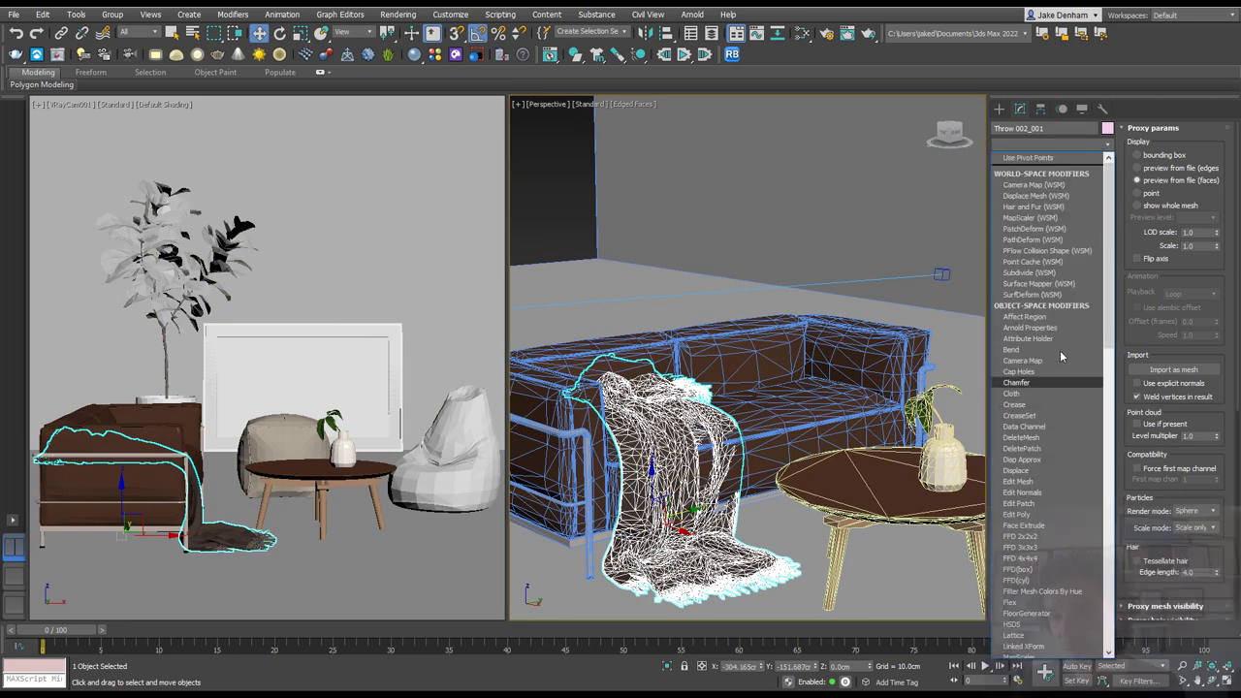
pyautogui.click(1052, 552)
pyautogui.click(1052, 550)
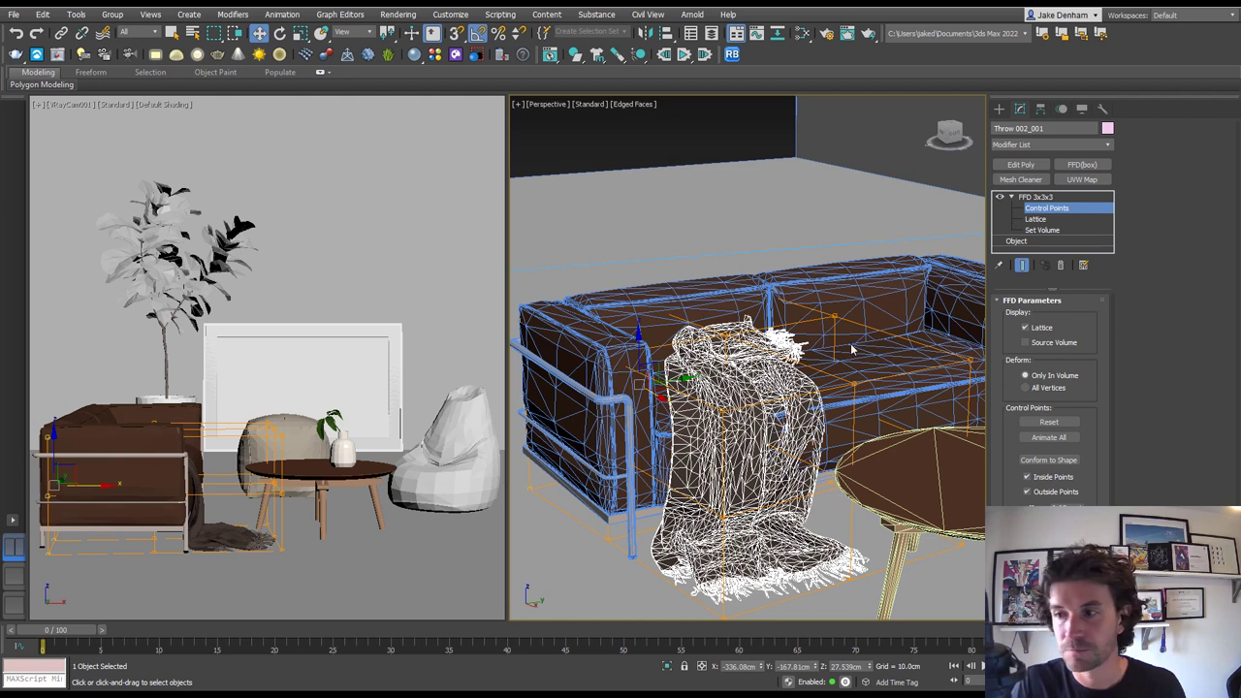
pyautogui.press('1')
pyautogui.keyDown('alt'); pyautogui.moveTo(676, 388); pyautogui.dragTo(790, 374, button='middle'); pyautogui.keyUp('alt')
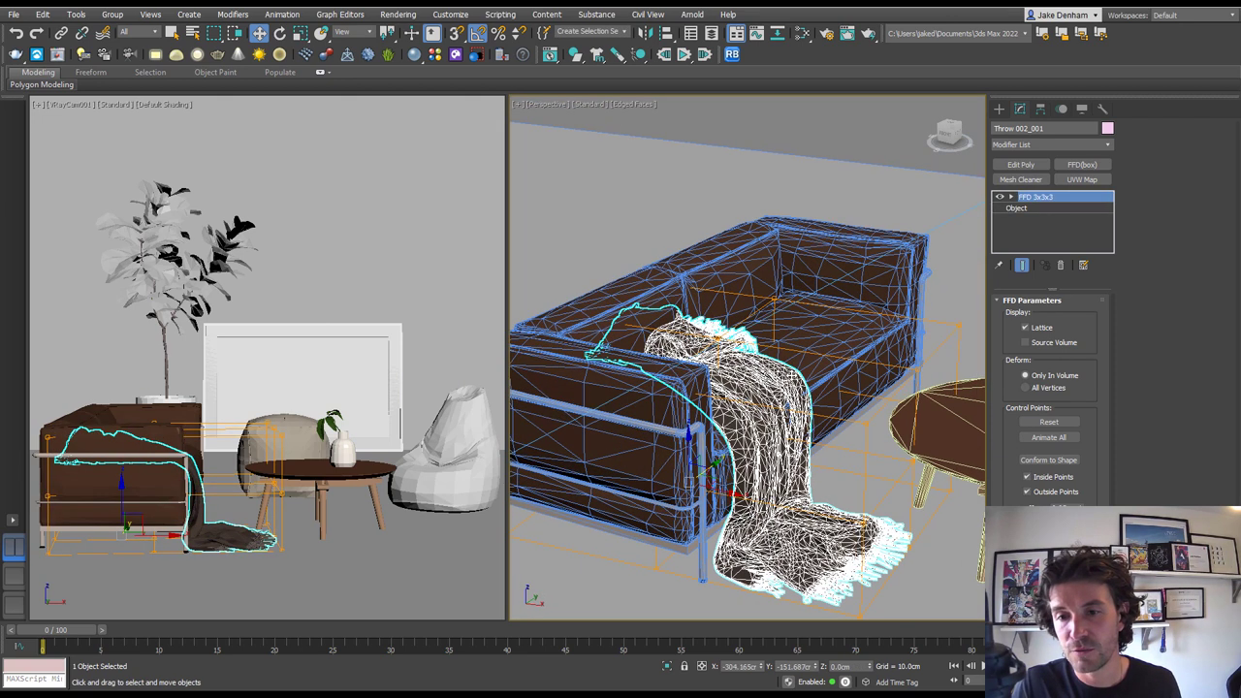
pyautogui.click(875, 323)
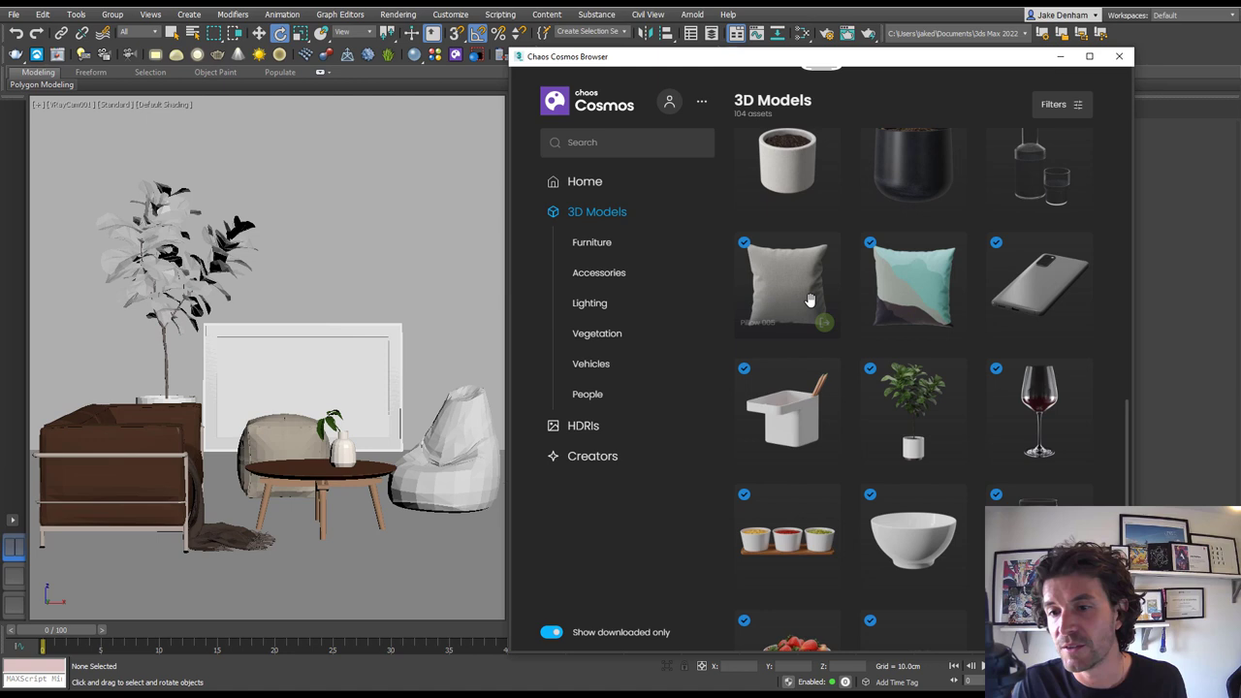
# Import the plain grey Pillow 005 model from Chaos Cosmos and import its proxy as an editable mesh
pyautogui.click(824, 322)
pyautogui.click(929, 369)
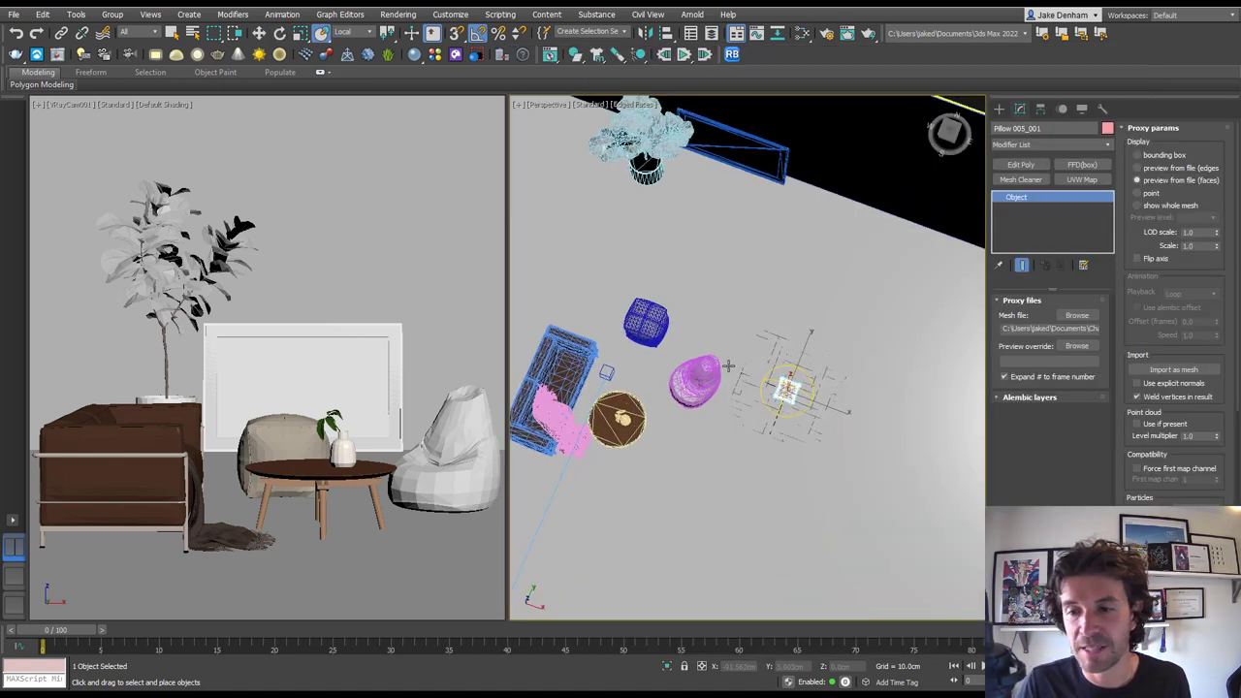
pyautogui.press('z')
pyautogui.click(1174, 369)
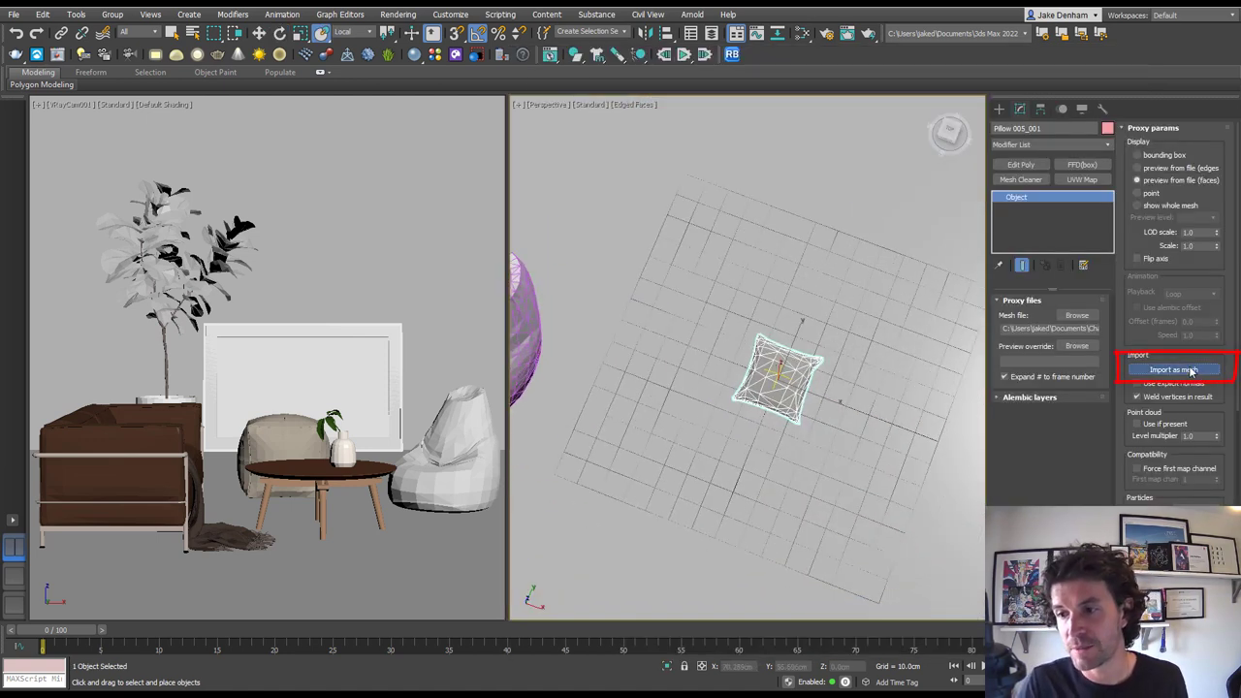
# Move the pillow mesh about 59 cm along X off the original proxy and delete the proxy
pyautogui.rightClick(793, 371)
pyautogui.click(801, 380)
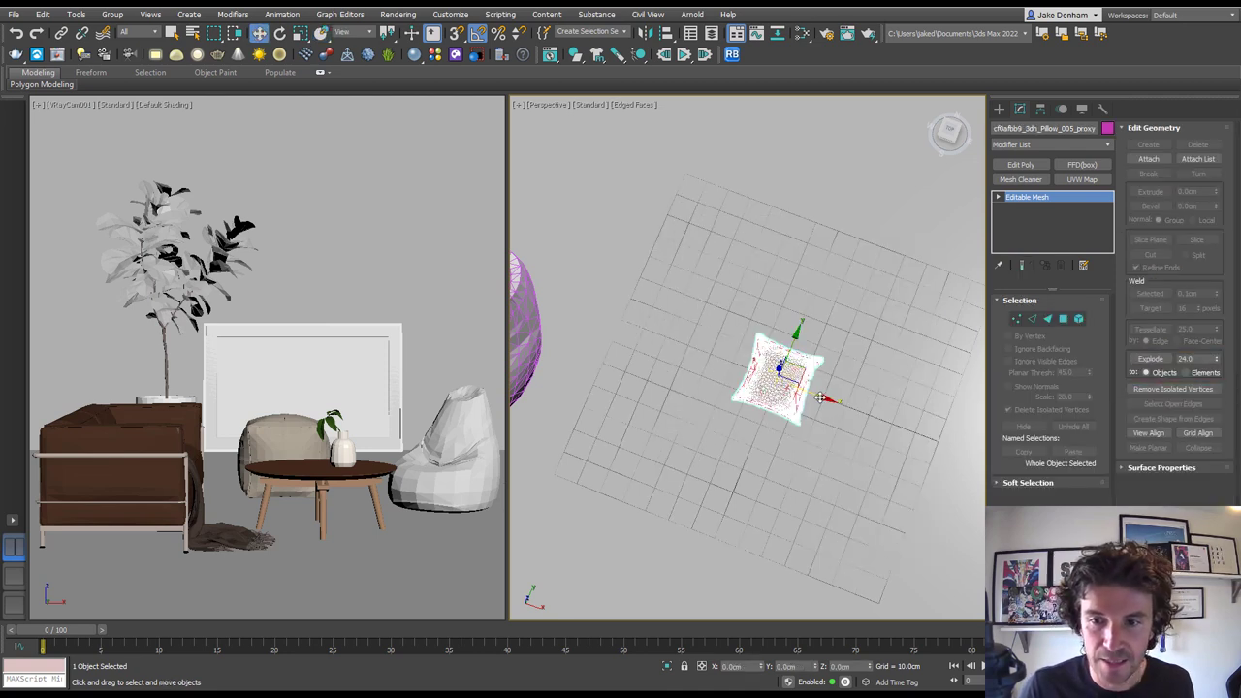
pyautogui.keyDown('shift'); pyautogui.moveTo(821, 398); pyautogui.dragTo(789, 383); pyautogui.keyUp('shift')
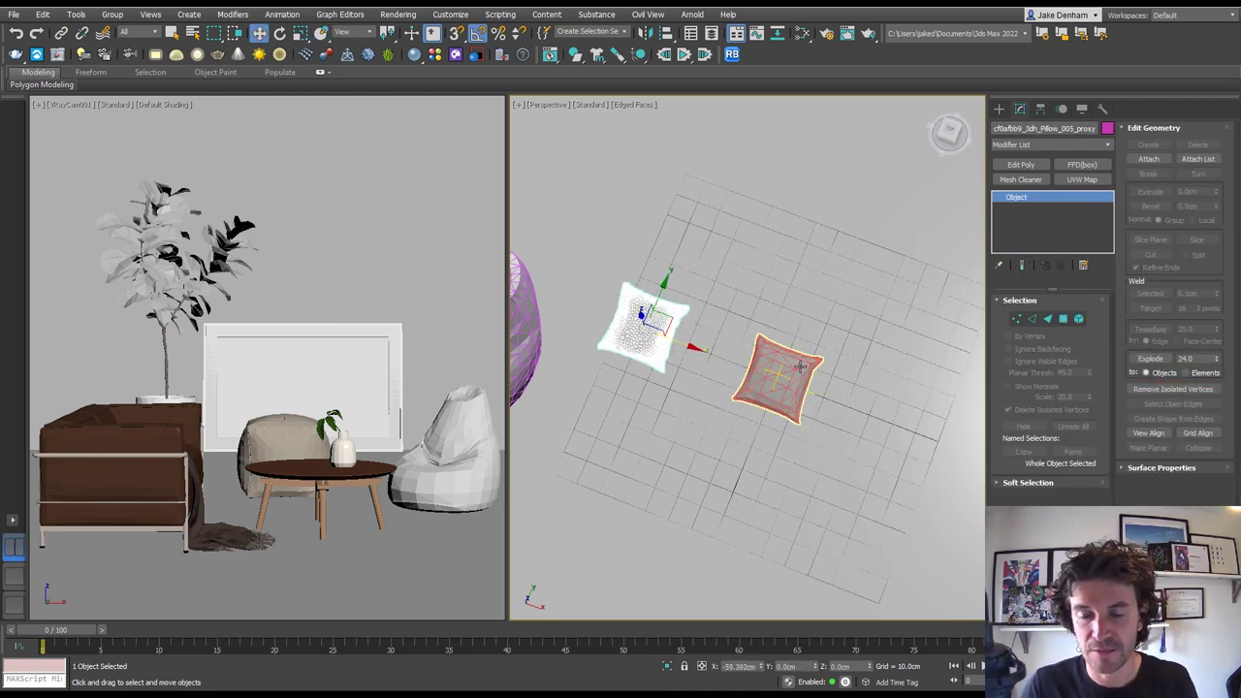
pyautogui.click(801, 367)
pyautogui.press('Delete')
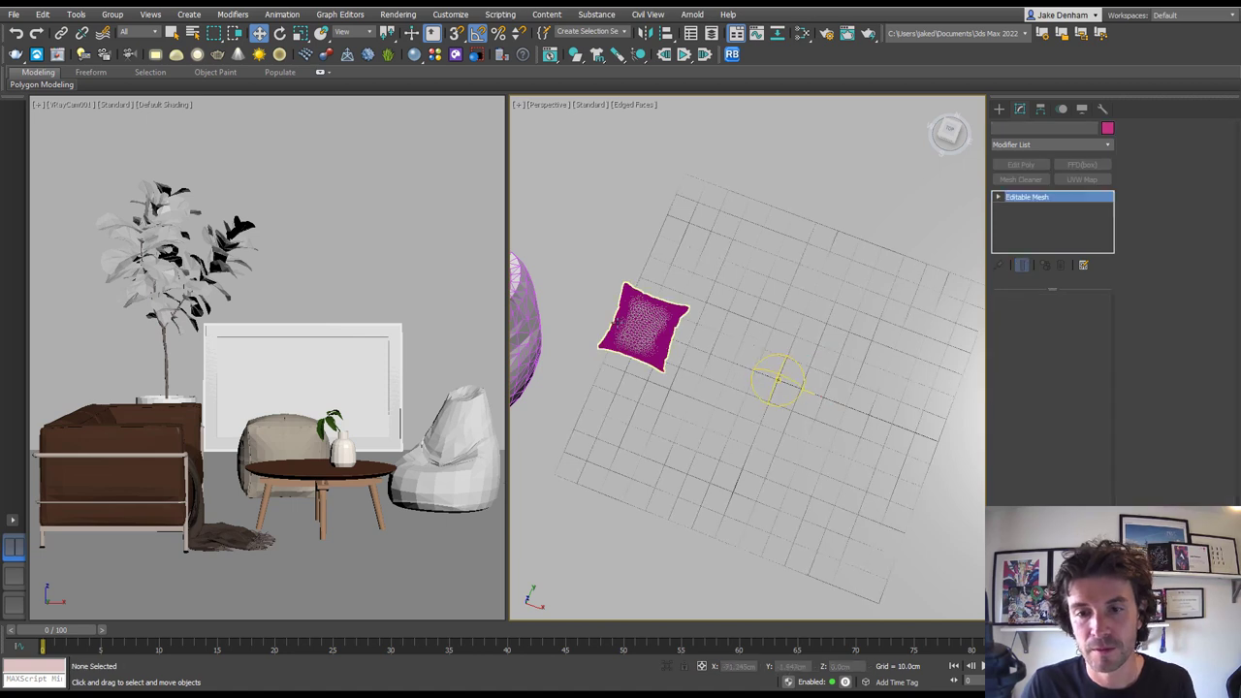
# Move the pillow mesh over to the sofa and rotate it about -40 degrees around Z
pyautogui.click(620, 324)
pyautogui.moveTo(696, 311); pyautogui.dragTo(879, 346, button='middle')
pyautogui.scroll(-4, 882, 350)
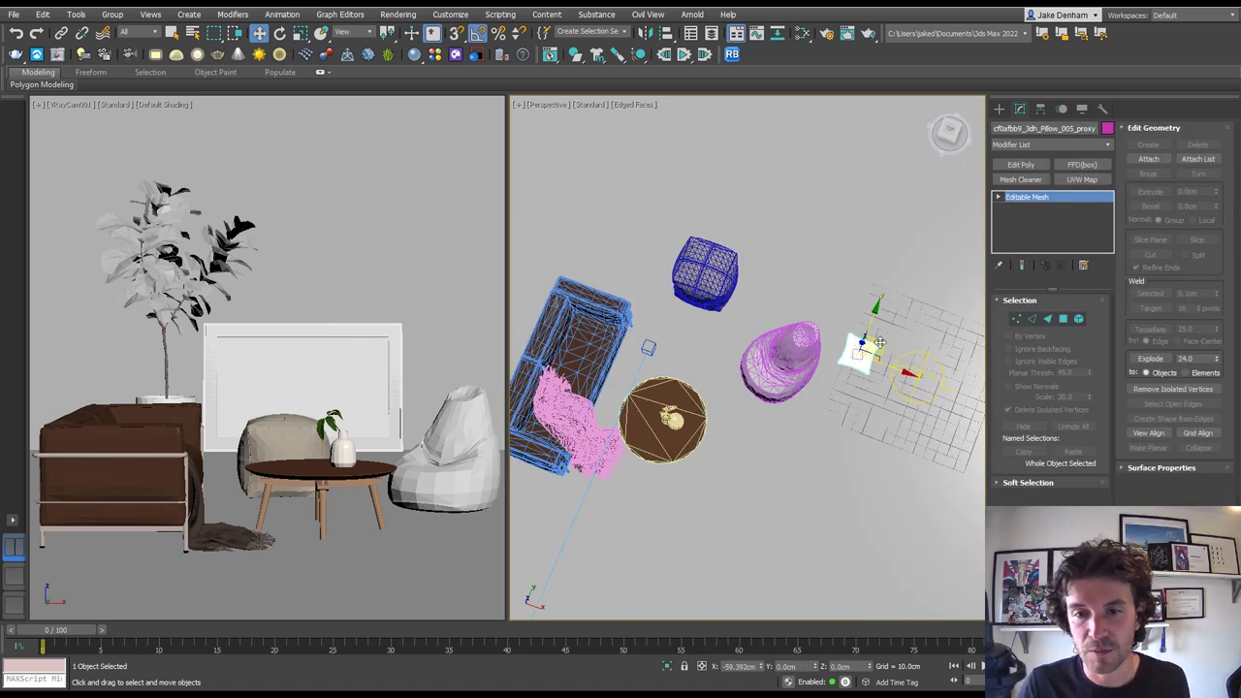
pyautogui.moveTo(879, 341); pyautogui.dragTo(602, 340)
pyautogui.press('e')
pyautogui.moveTo(621, 380); pyautogui.dragTo(594, 384)
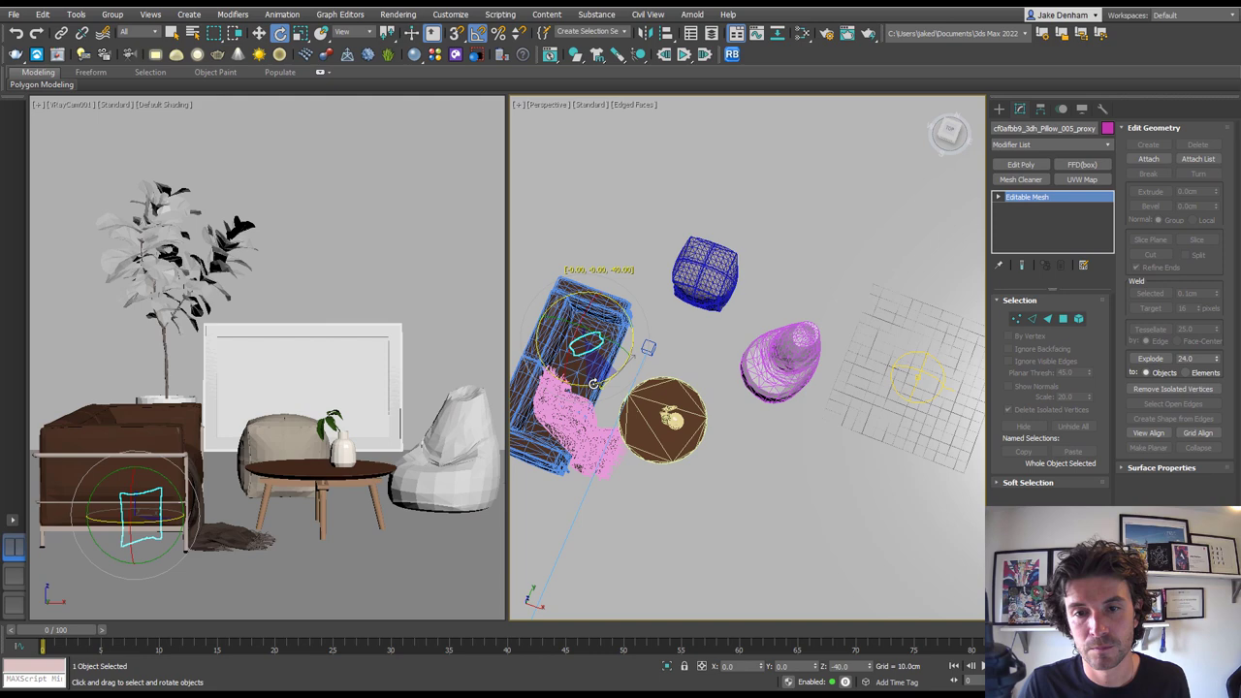
# Raise the pillow to about 56 cm in Z so it sits above the sofa seat
pyautogui.keyDown('alt'); pyautogui.moveTo(594, 384); pyautogui.dragTo(593, 300, button='middle'); pyautogui.keyUp('alt')
pyautogui.press('w')
pyautogui.moveTo(583, 289); pyautogui.dragTo(583, 231)
pyautogui.press('z')
pyautogui.keyDown('alt'); pyautogui.moveTo(679, 291); pyautogui.dragTo(784, 286, button='middle'); pyautogui.keyUp('alt')
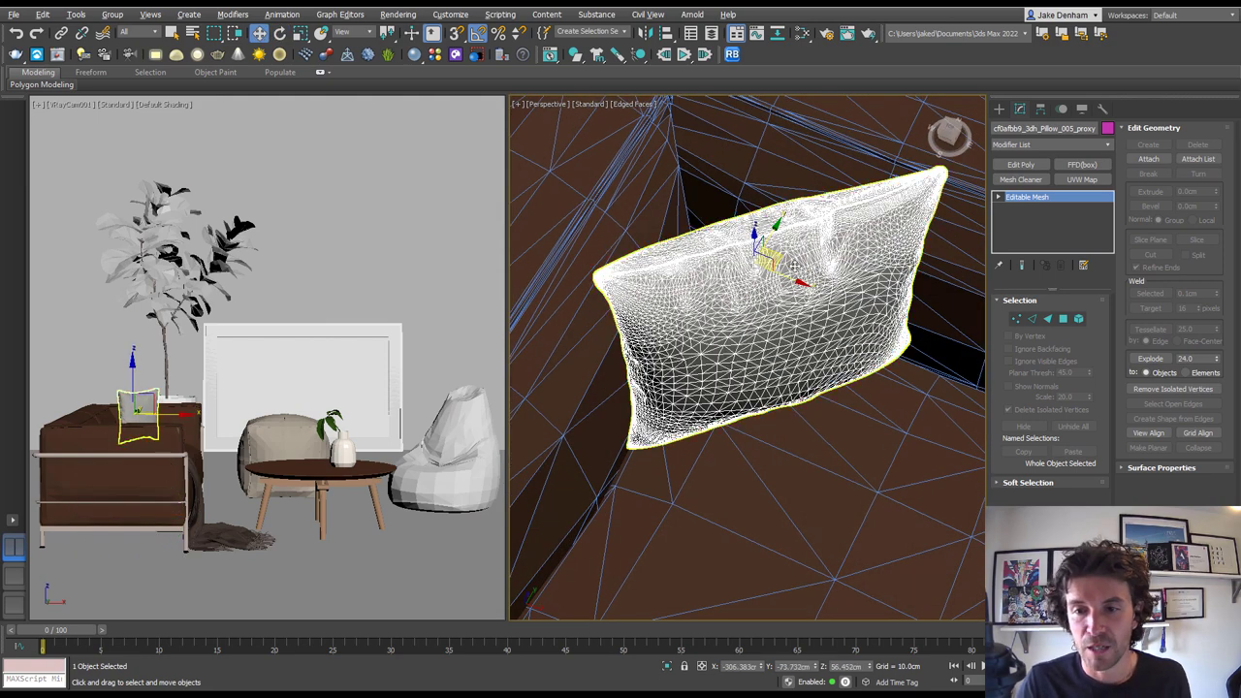
# Switch the transform coordinates to Local and tilt the pillow diagonally in the corner of the sofa
pyautogui.rightClick(791, 262)
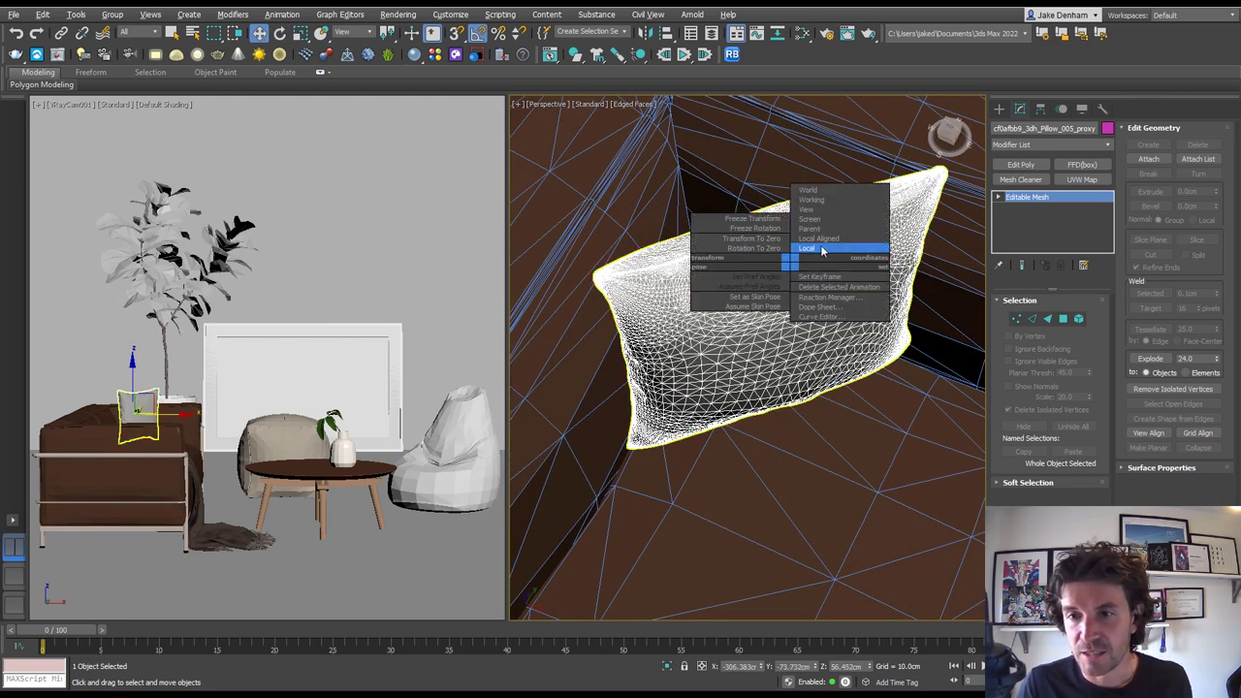
pyautogui.click(820, 253)
pyautogui.press('e')
pyautogui.moveTo(768, 262)
pyautogui.mouseDown()
pyautogui.moveTo(754, 225)
pyautogui.moveTo(761, 254)
pyautogui.mouseUp()
pyautogui.press('w')
pyautogui.keyDown('alt'); pyautogui.moveTo(761, 254); pyautogui.dragTo(707, 274, button='middle'); pyautogui.keyUp('alt')
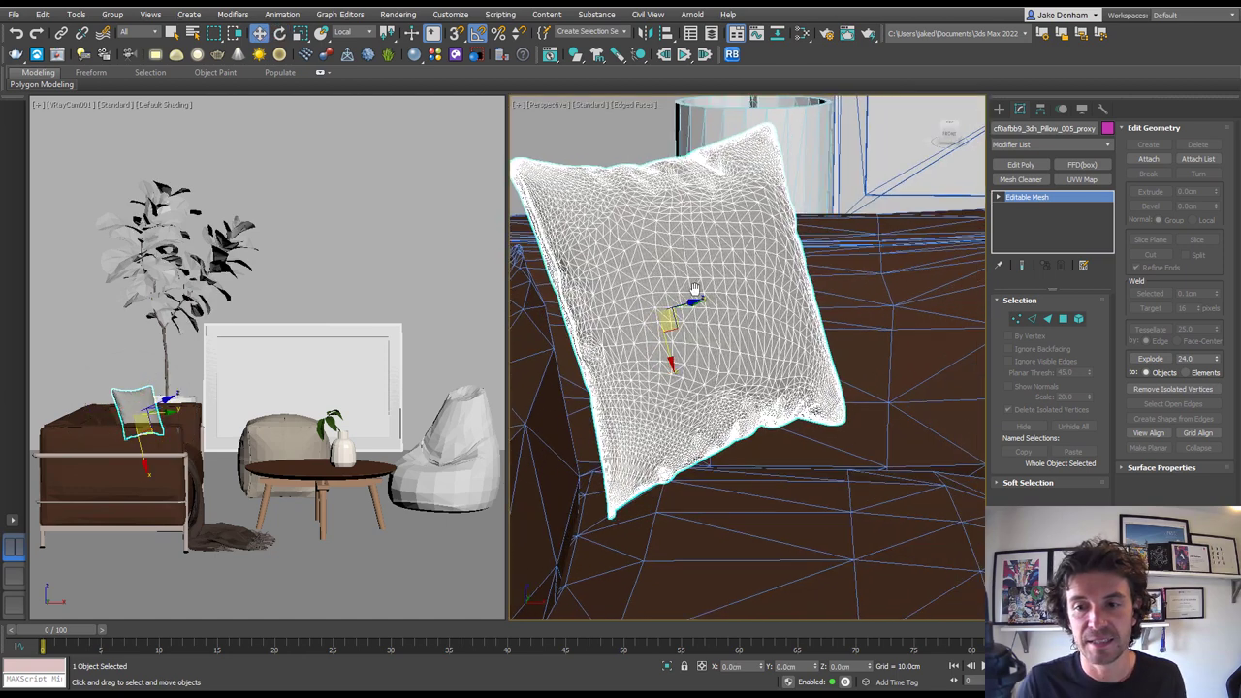
pyautogui.scroll(-3, 707, 275)
pyautogui.keyDown('alt'); pyautogui.moveTo(759, 316); pyautogui.dragTo(743, 311, button='middle'); pyautogui.keyUp('alt')
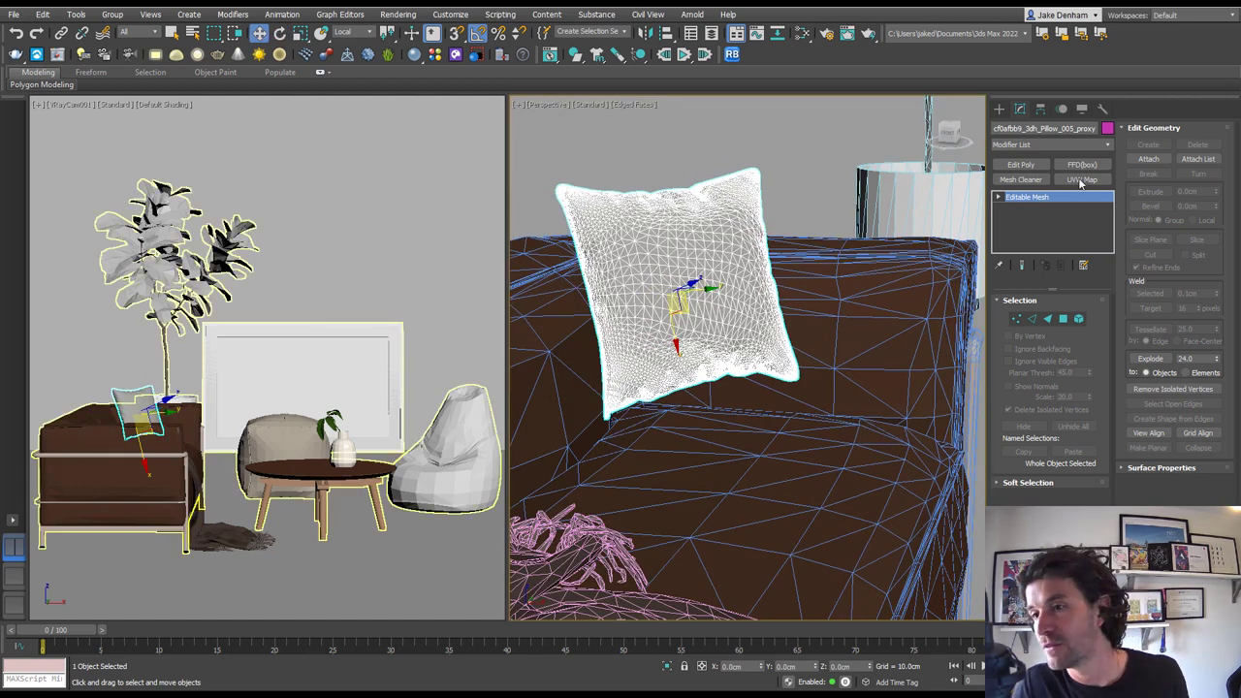
# Apply a Cloth modifier to the pillow and define it as cloth with the Cotton preset
pyautogui.click(1068, 145)
pyautogui.click(1033, 184)
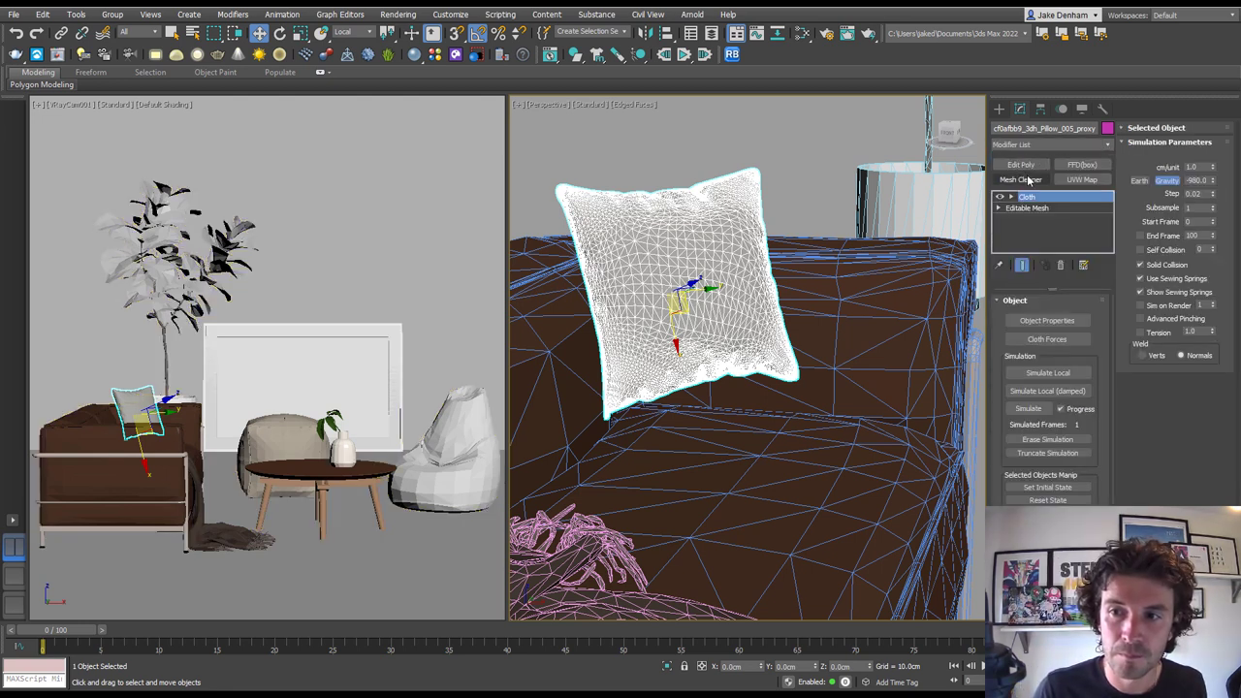
pyautogui.click(1030, 321)
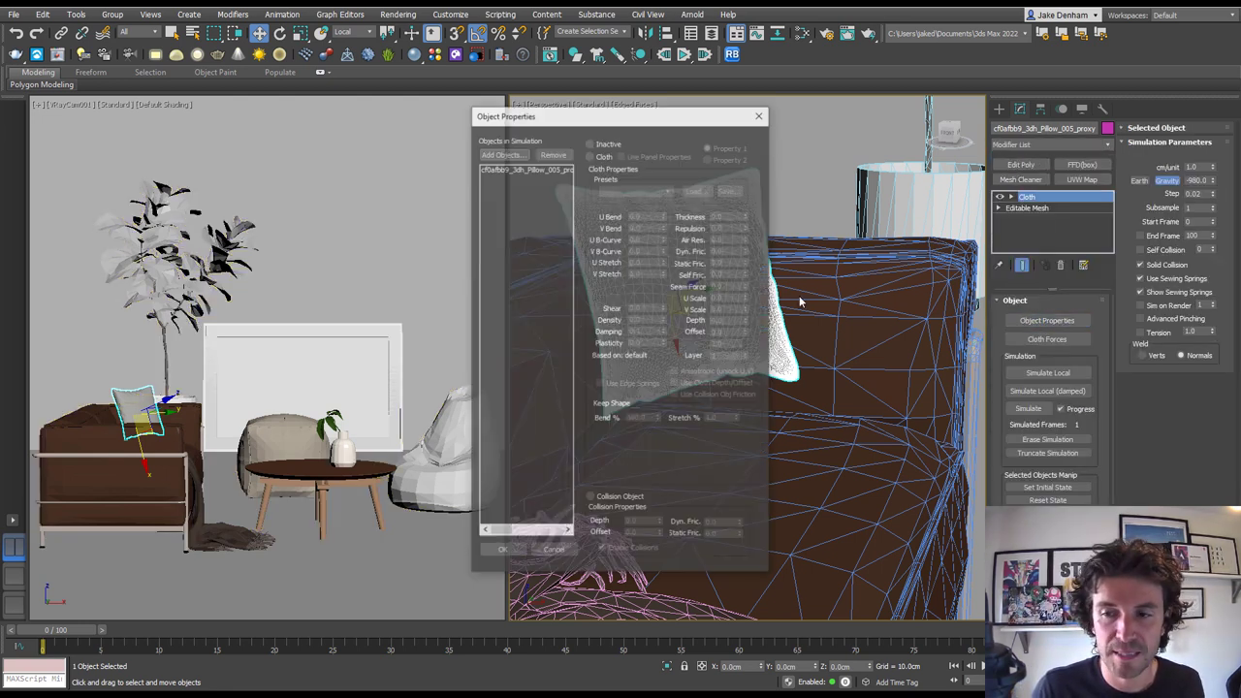
pyautogui.click(540, 169)
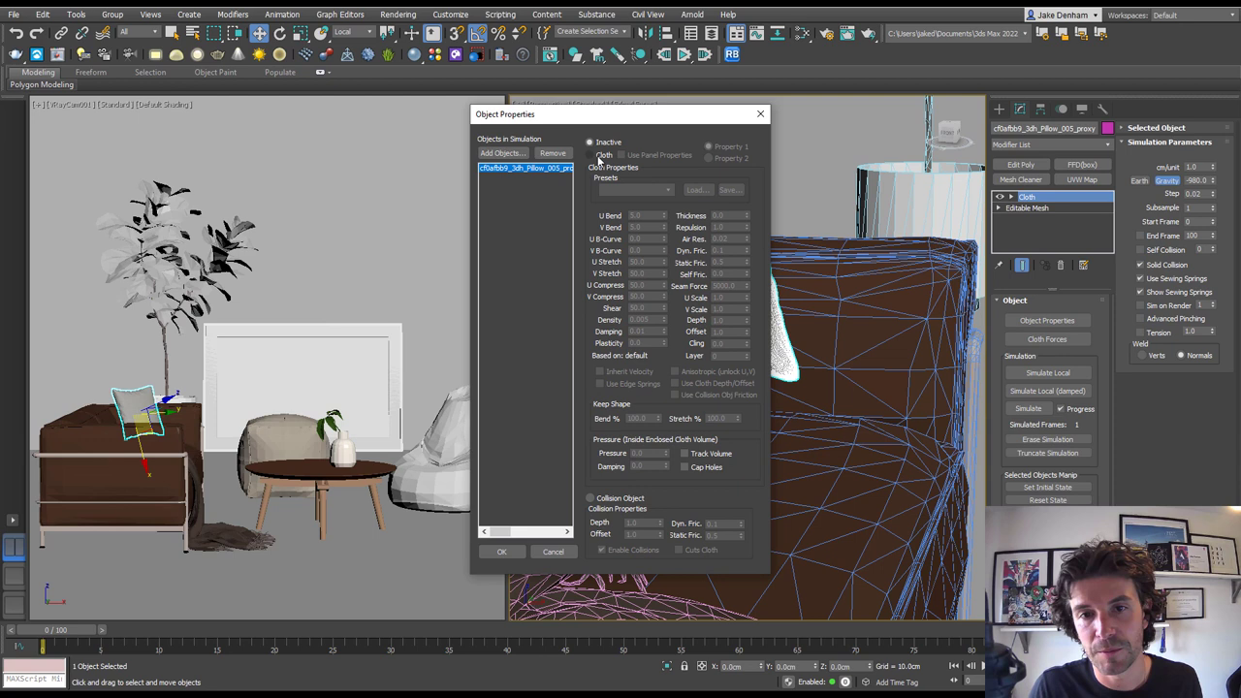
pyautogui.click(597, 156)
pyautogui.click(670, 190)
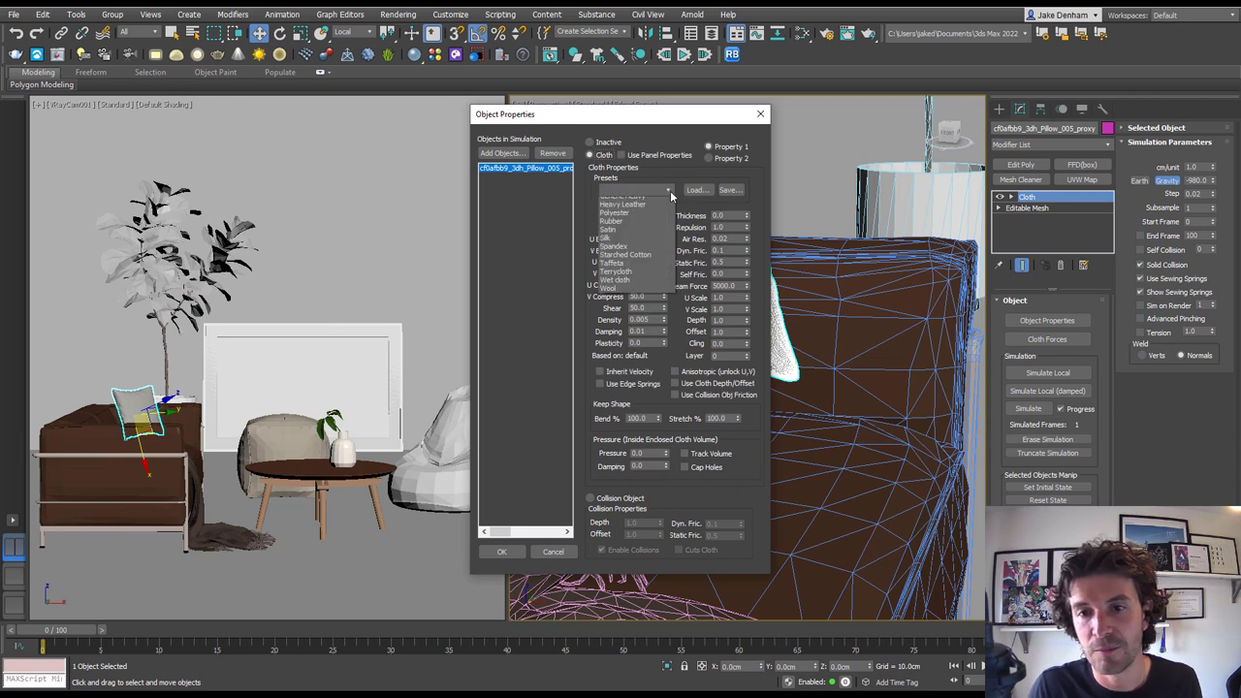
pyautogui.click(637, 219)
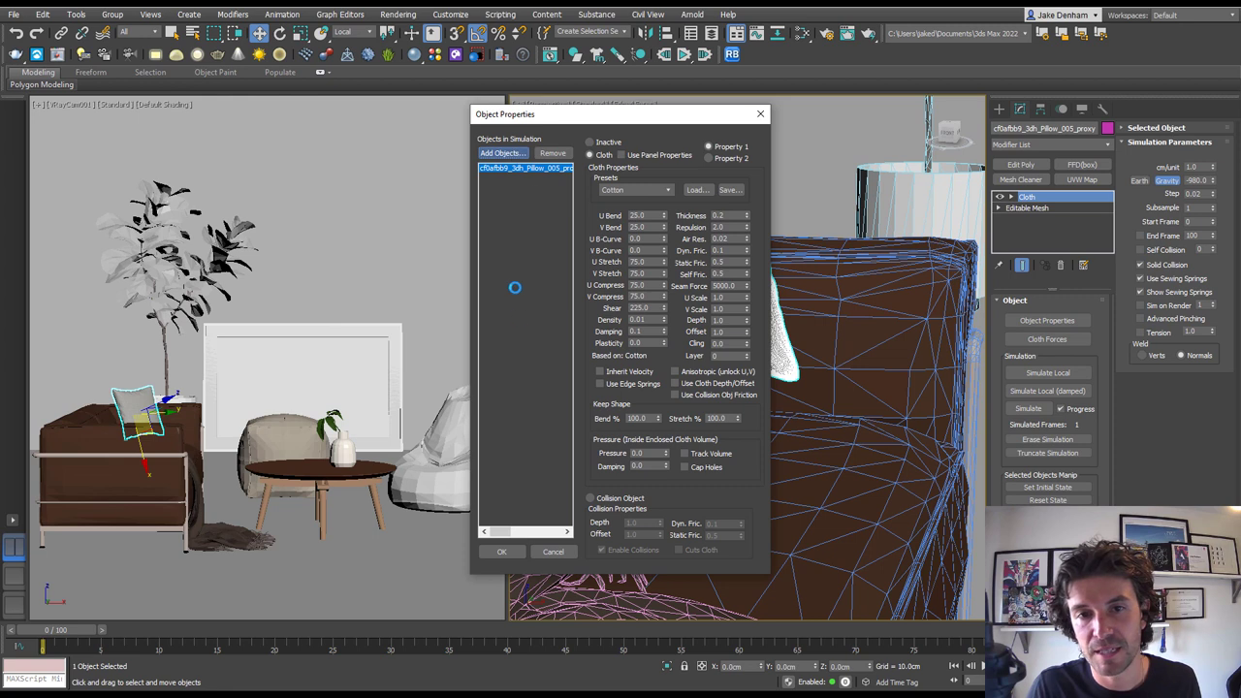
# Add Sofa 002_001 to the cloth simulation and define it as a collision object
pyautogui.click(781, 207)
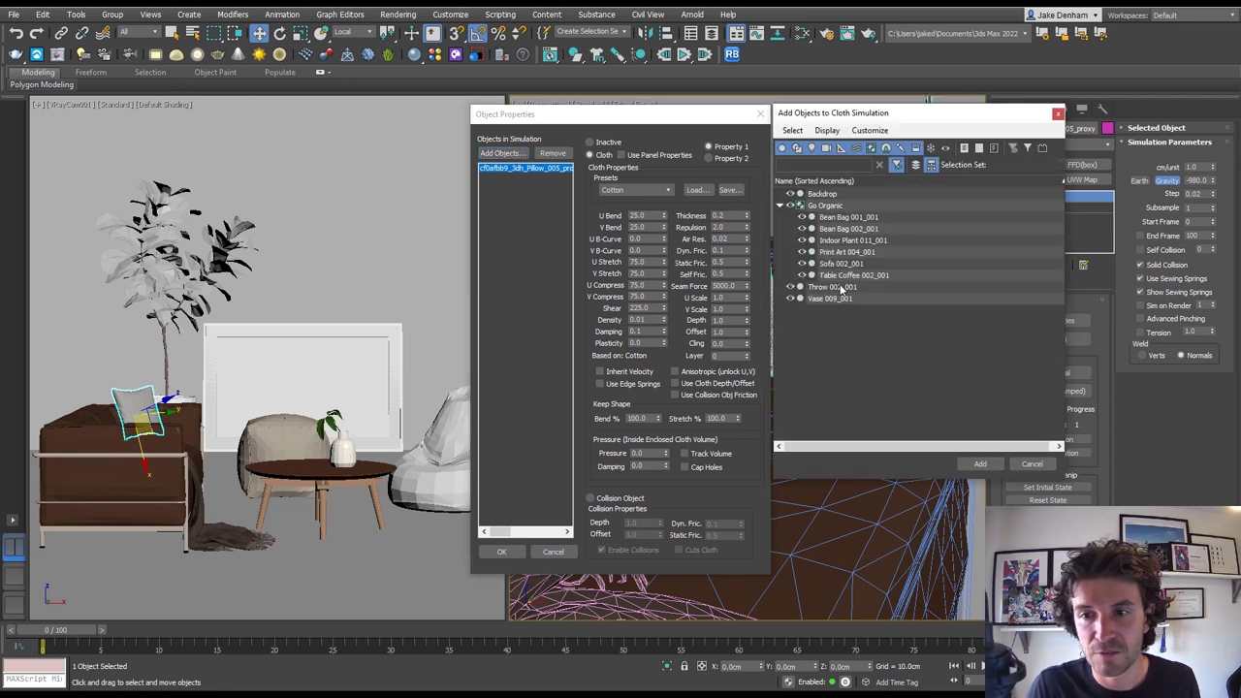
pyautogui.click(842, 264)
pyautogui.click(981, 463)
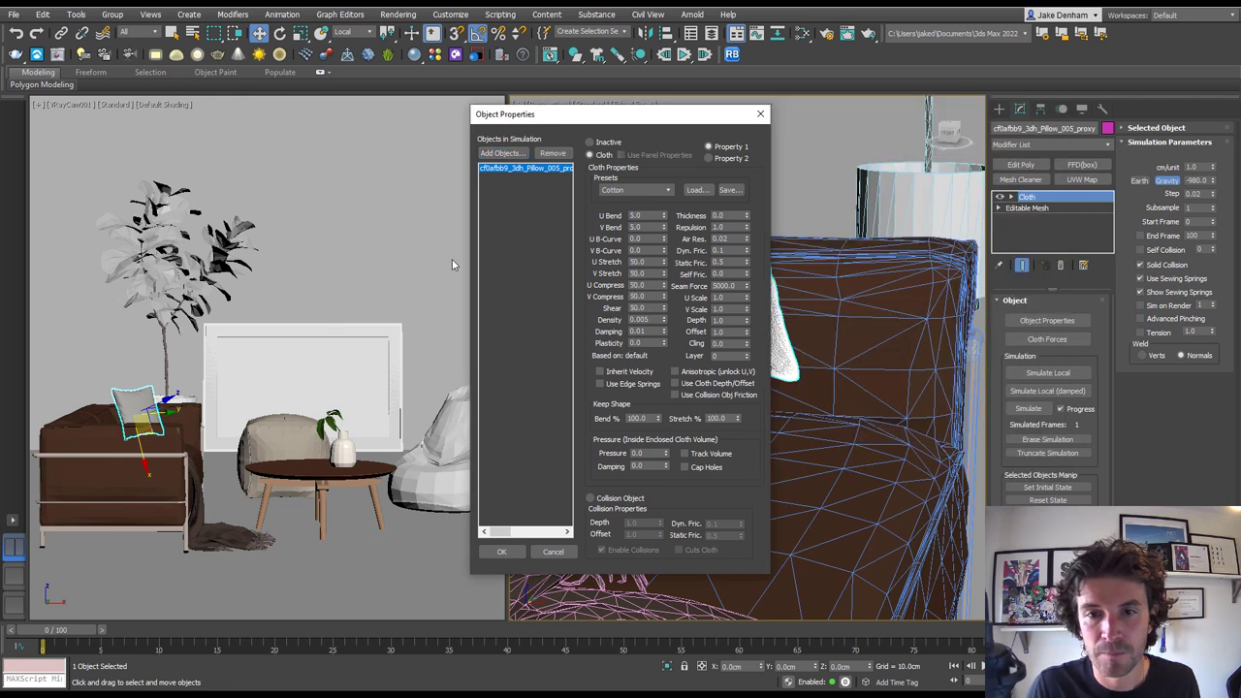
pyautogui.click(505, 176)
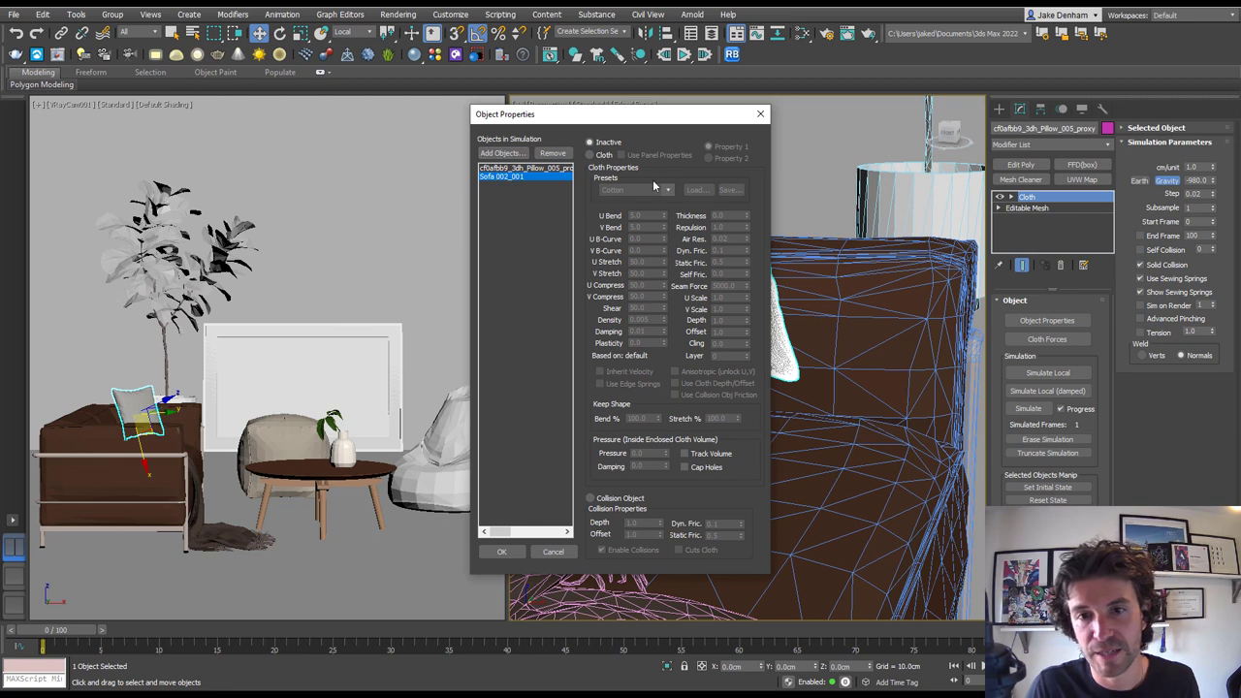
pyautogui.click(618, 499)
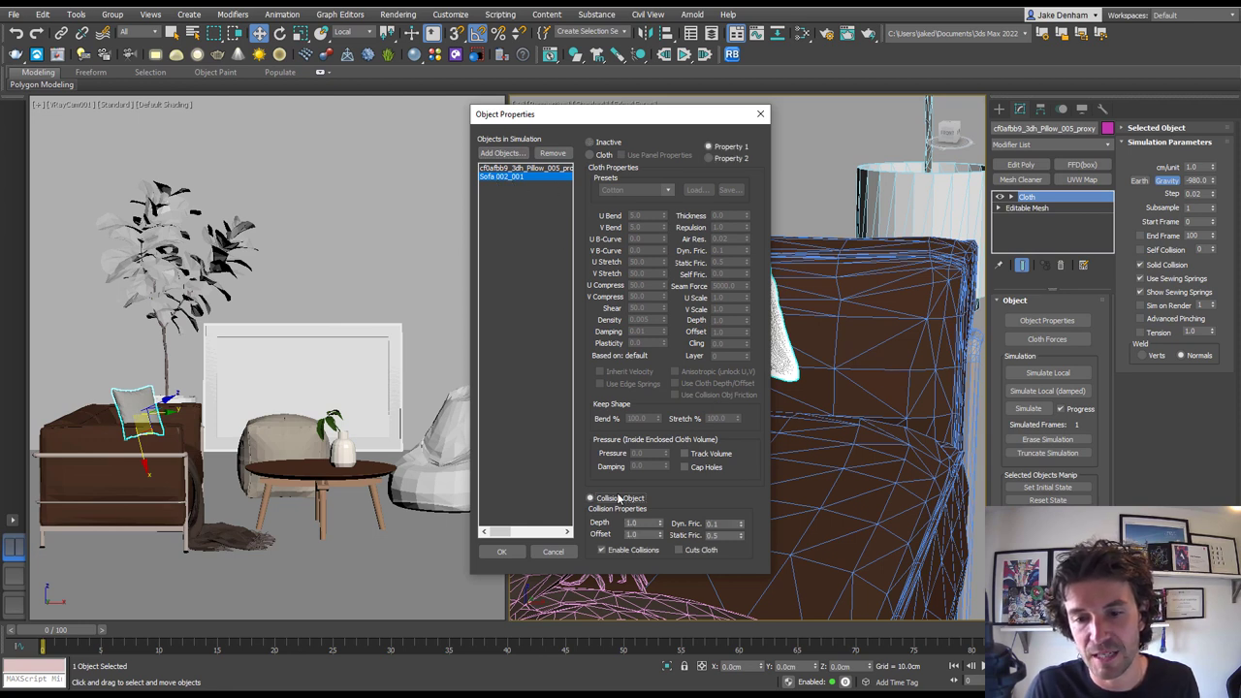
pyautogui.click(502, 552)
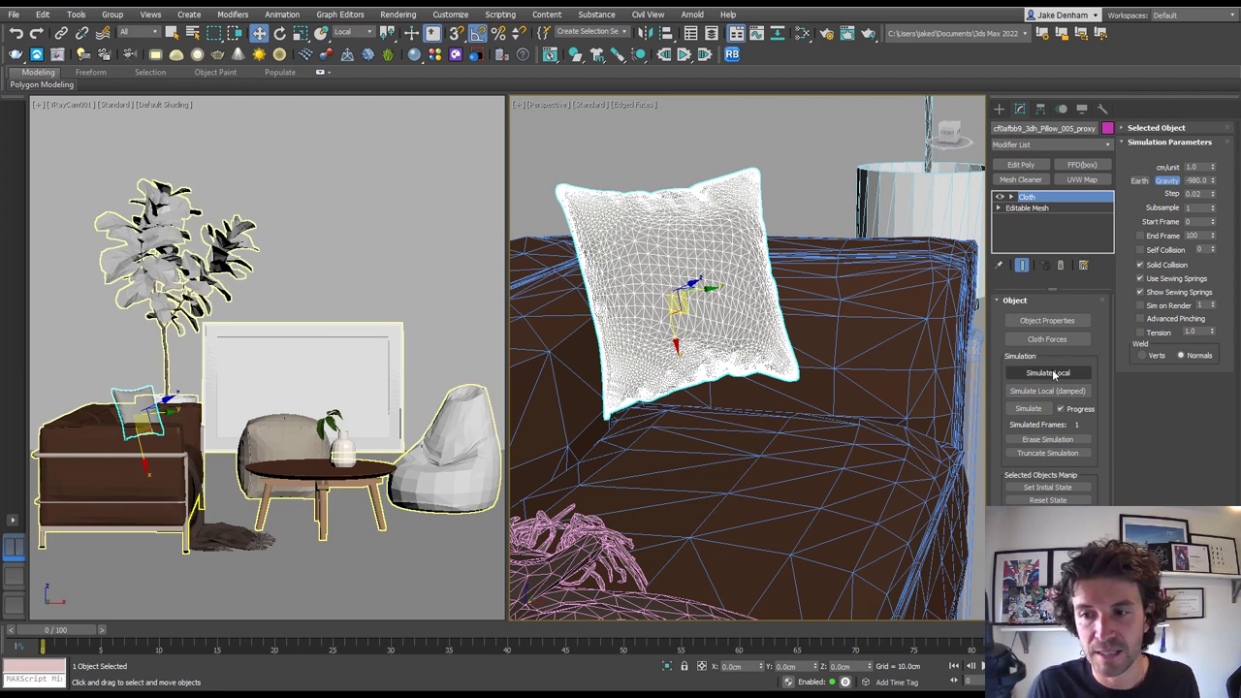
# Run the pillow's cloth simulation and stop it at frame 14
pyautogui.click(1030, 410)
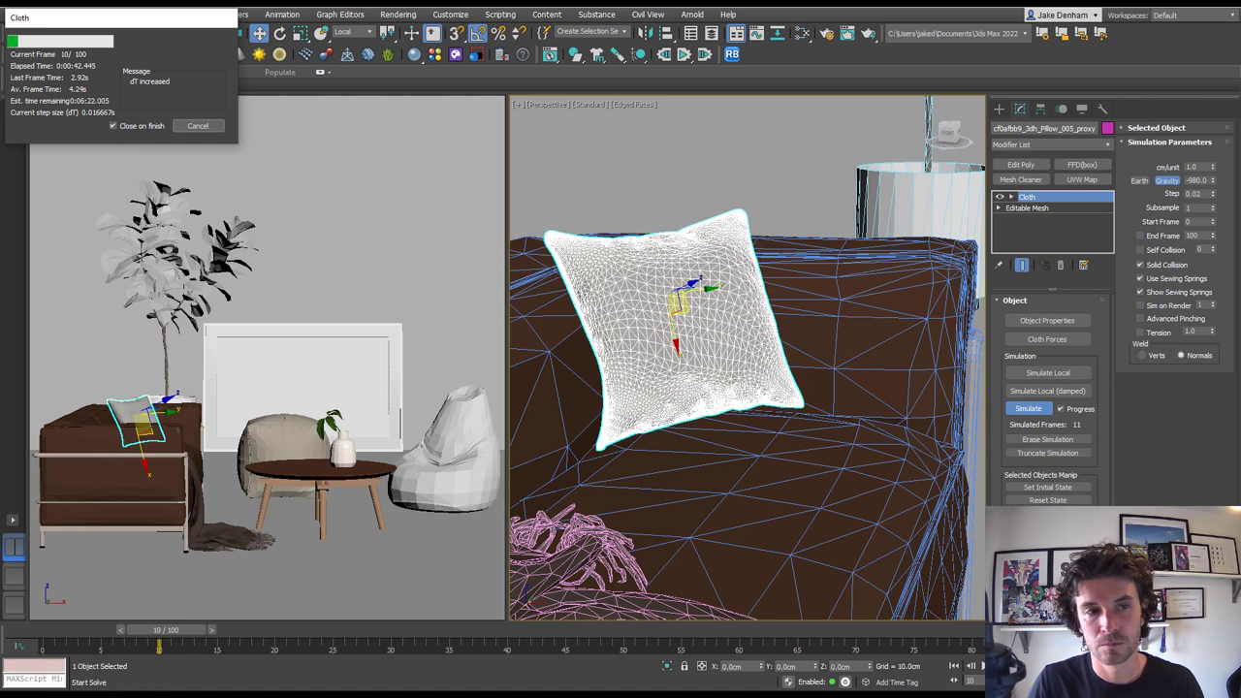
pyautogui.click(197, 126)
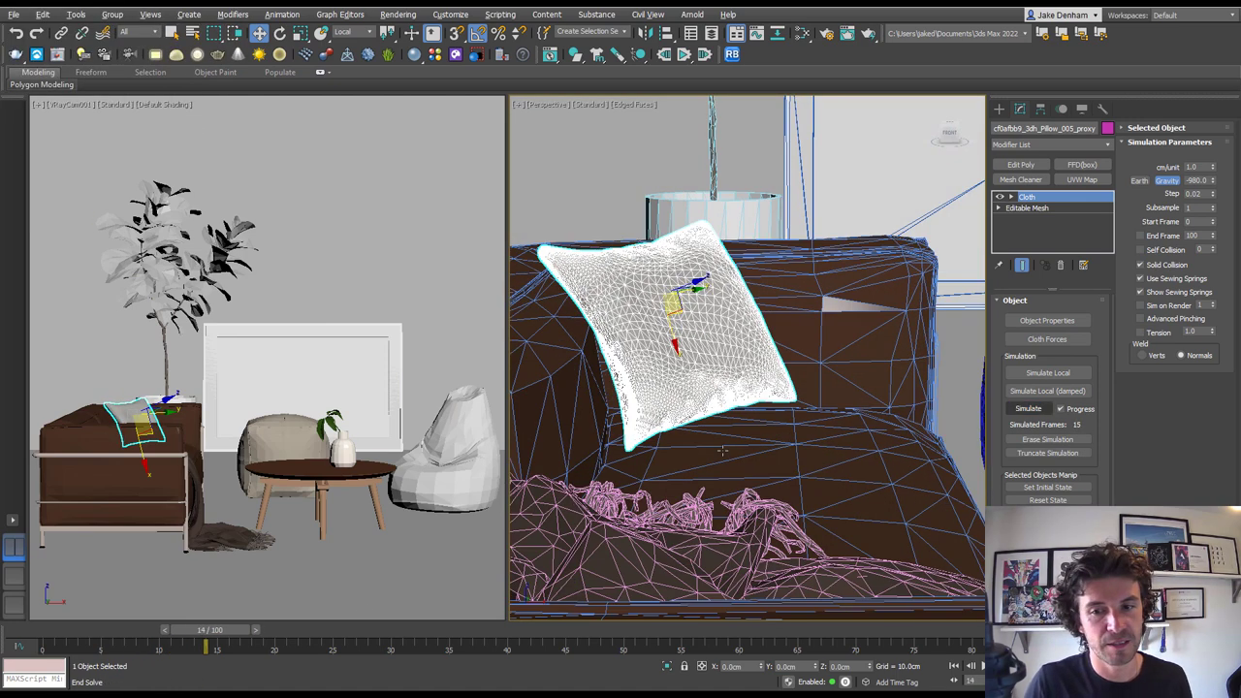
# Go to frame 10 of the simulation and set the pillow's shape there as its initial state
pyautogui.keyDown('alt'); pyautogui.moveTo(722, 450); pyautogui.dragTo(475, 560, button='middle'); pyautogui.keyUp('alt')
pyautogui.moveTo(250, 636); pyautogui.dragTo(160, 645)
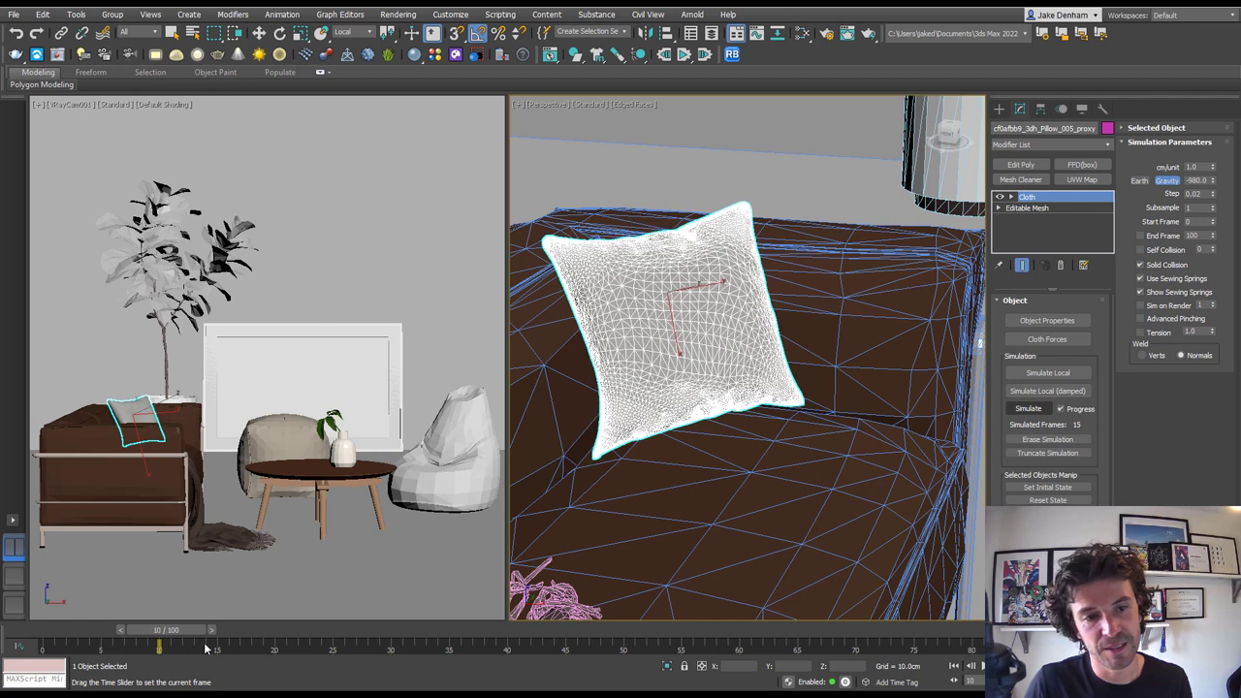
pyautogui.press('w')
pyautogui.click(1066, 488)
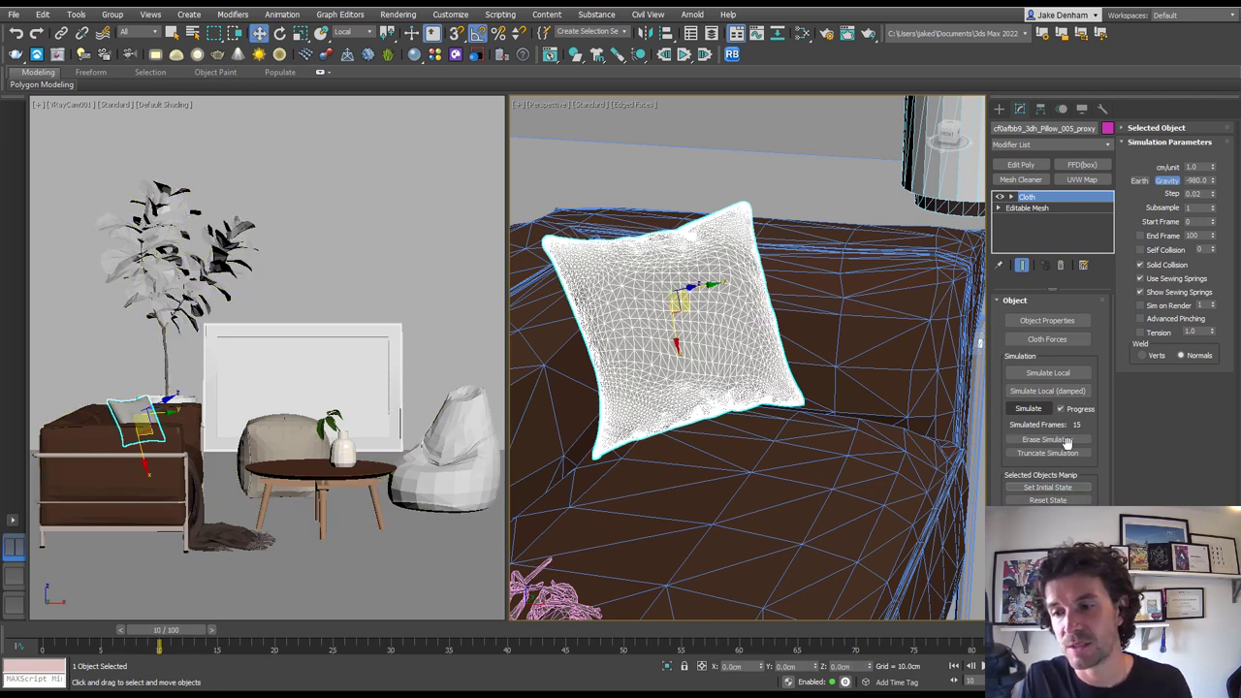
# Erase the pillow's cloth simulation, return to frame 0 and show the scene through the camera
pyautogui.click(1070, 442)
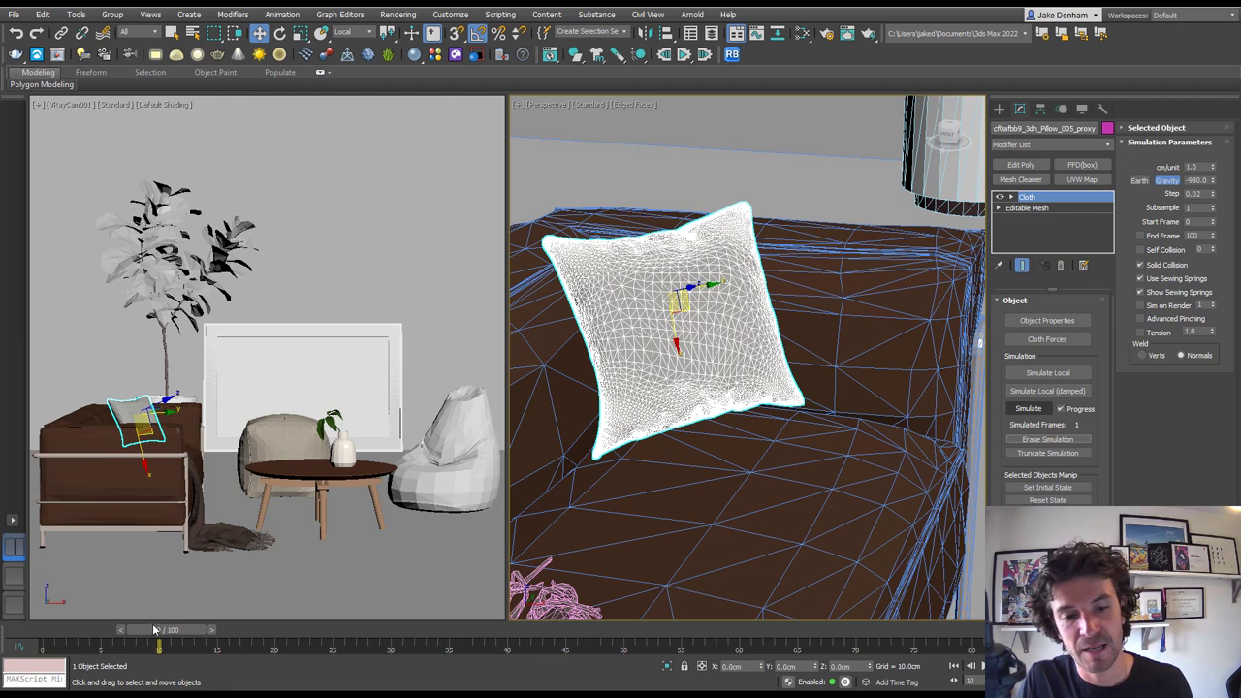
pyautogui.moveTo(153, 631); pyautogui.dragTo(45, 631)
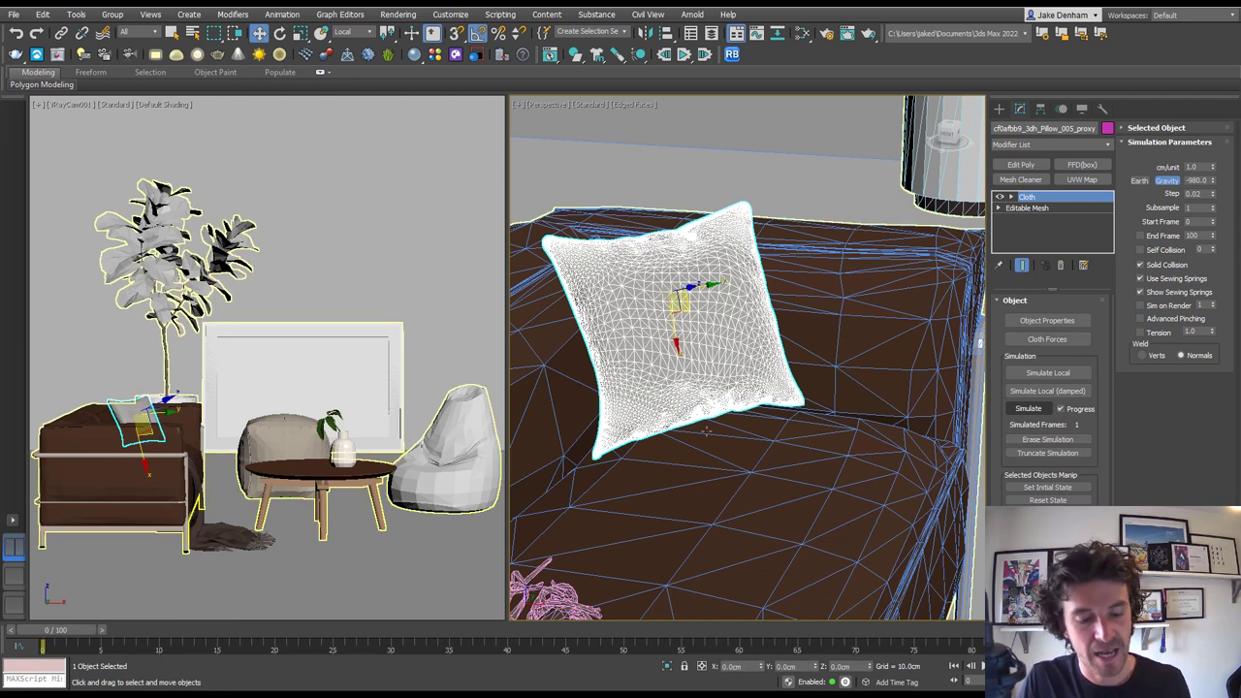
pyautogui.scroll(-5, 679, 405)
pyautogui.press('c')
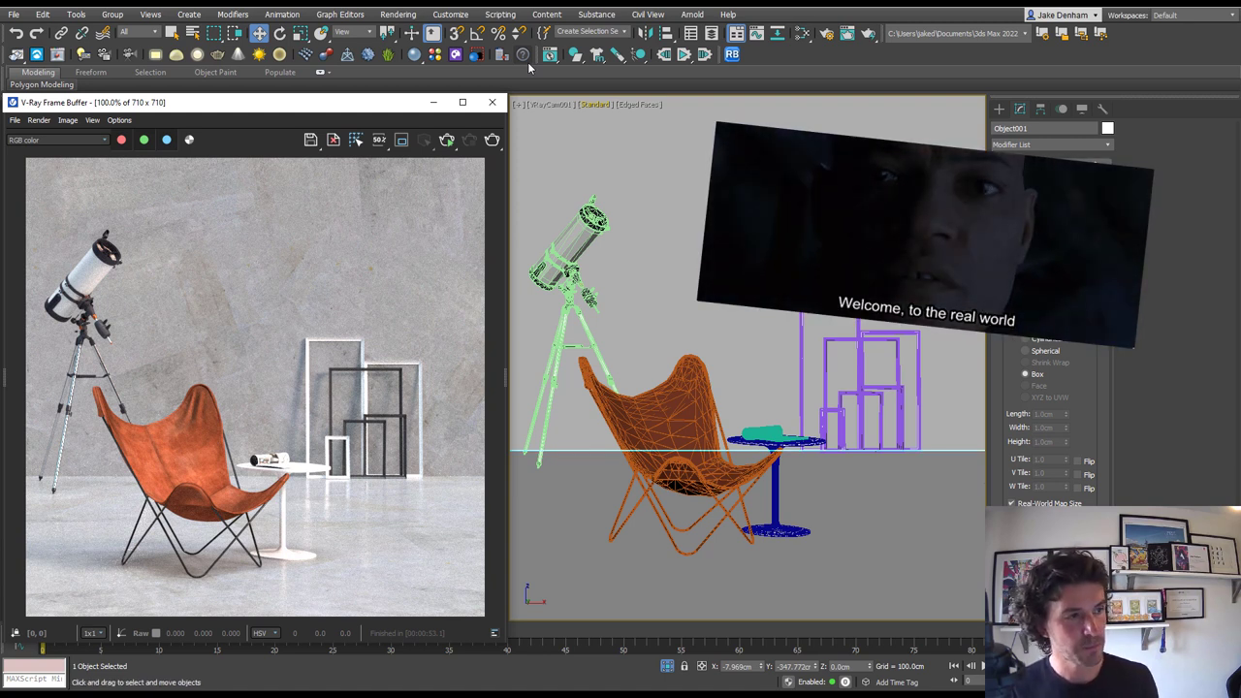
# Open the V-Ray Material Library Browser and move it clear of the viewport
pyautogui.click(435, 54)
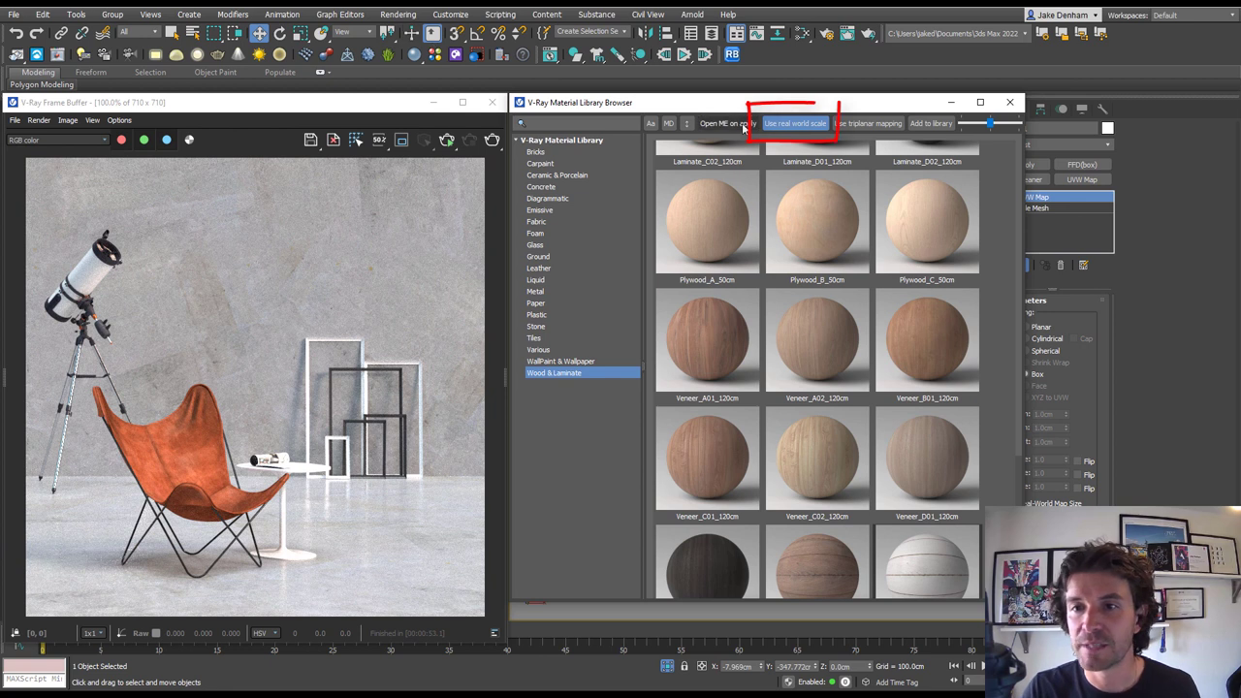
pyautogui.moveTo(766, 101); pyautogui.dragTo(325, 102)
# Draw a sphere about 65 cm in radius by the side table with Real-World Map Size enabled
pyautogui.click(1000, 109)
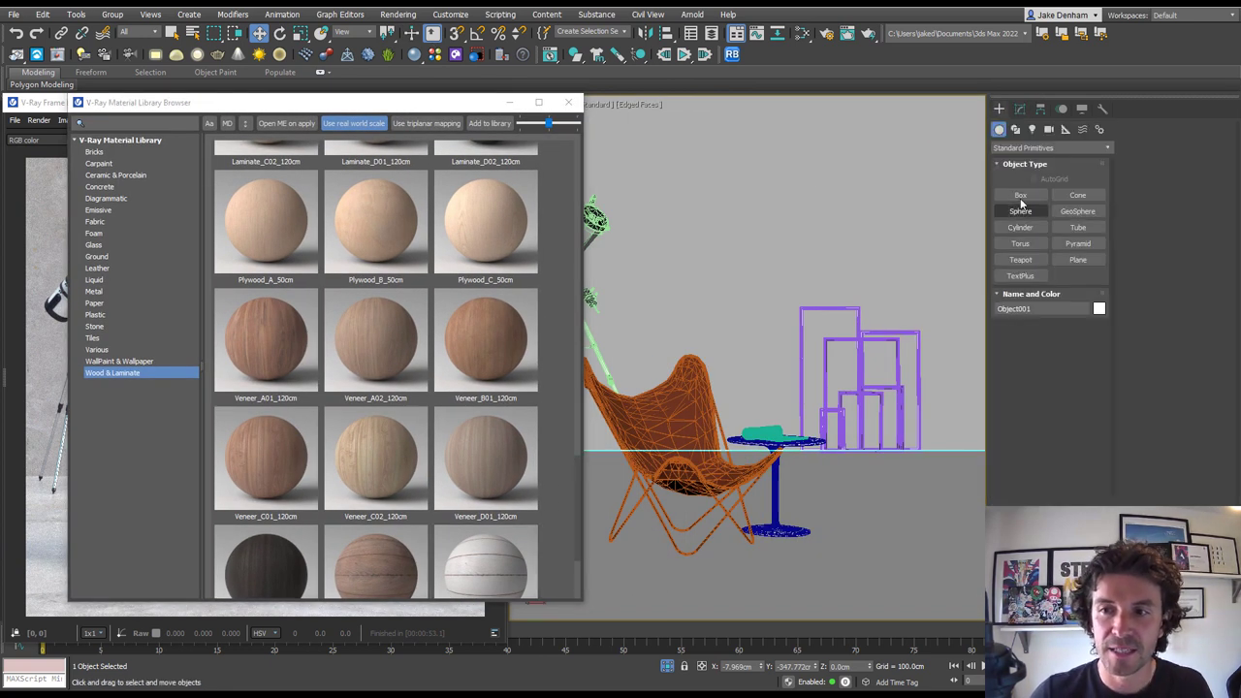
pyautogui.click(1021, 210)
pyautogui.moveTo(866, 517); pyautogui.dragTo(855, 506)
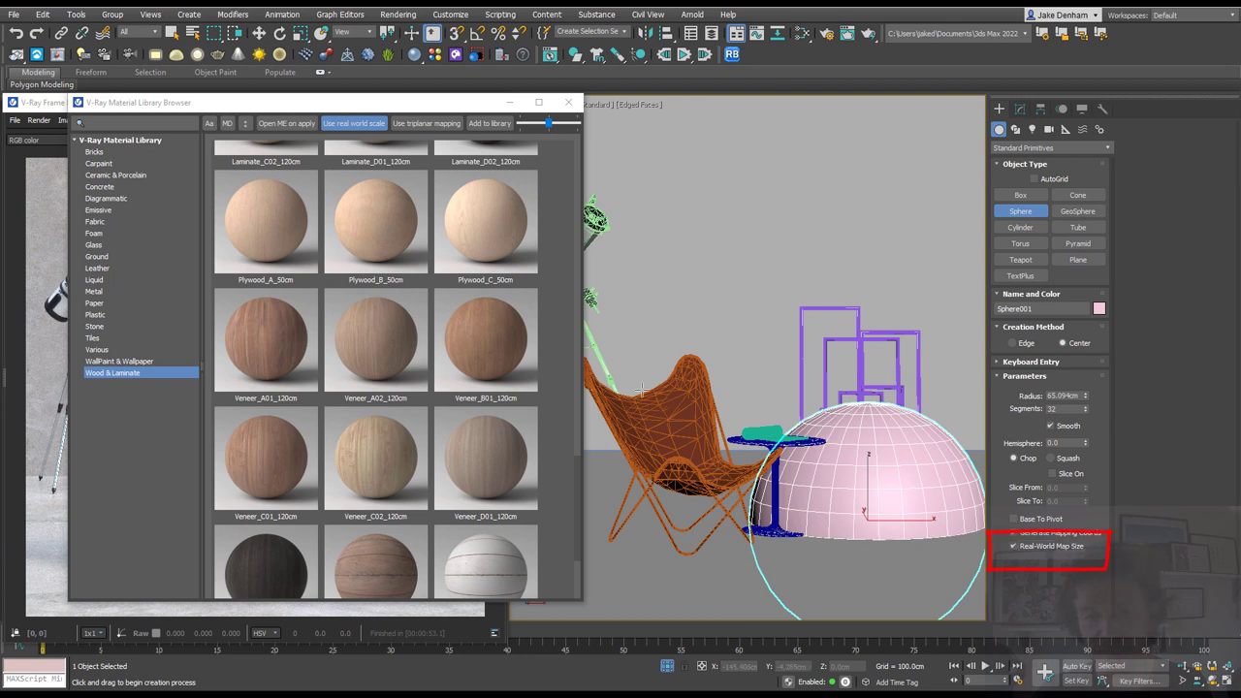
pyautogui.moveTo(521, 477); pyautogui.dragTo(609, 495)
pyautogui.moveTo(864, 503); pyautogui.dragTo(863, 494)
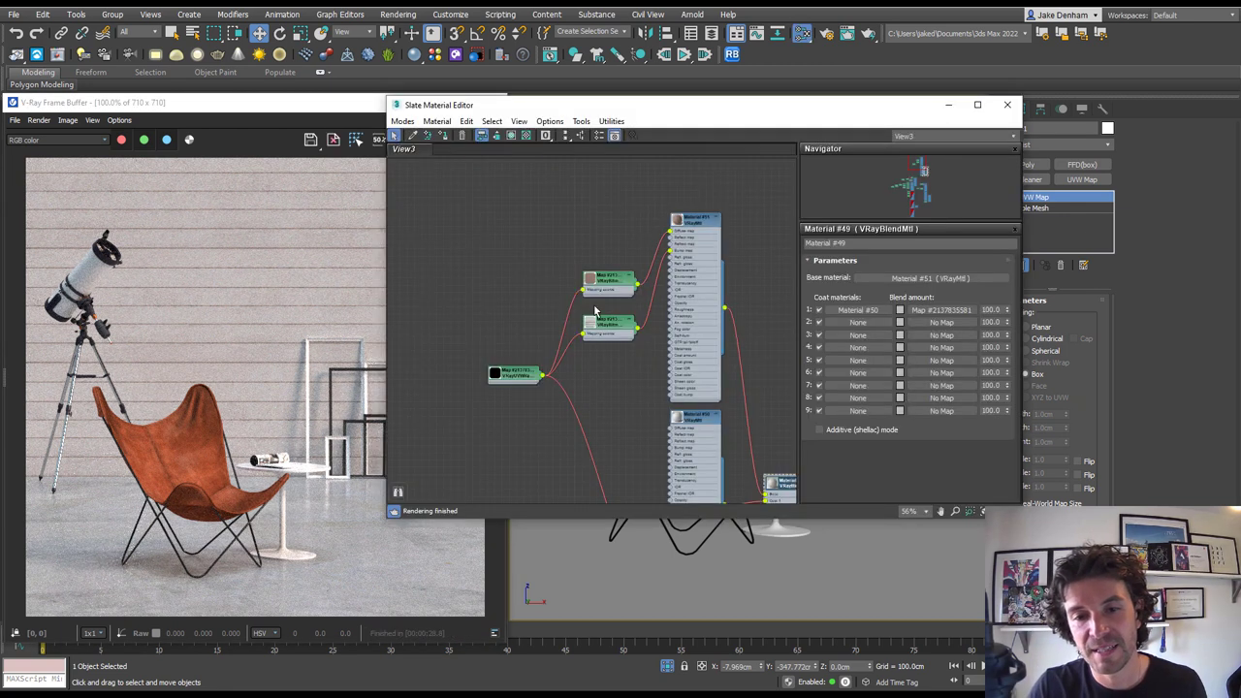
# Open the VRayUVWRandomizer map's parameters and inspect its real-world width and height
pyautogui.doubleClick(501, 381)
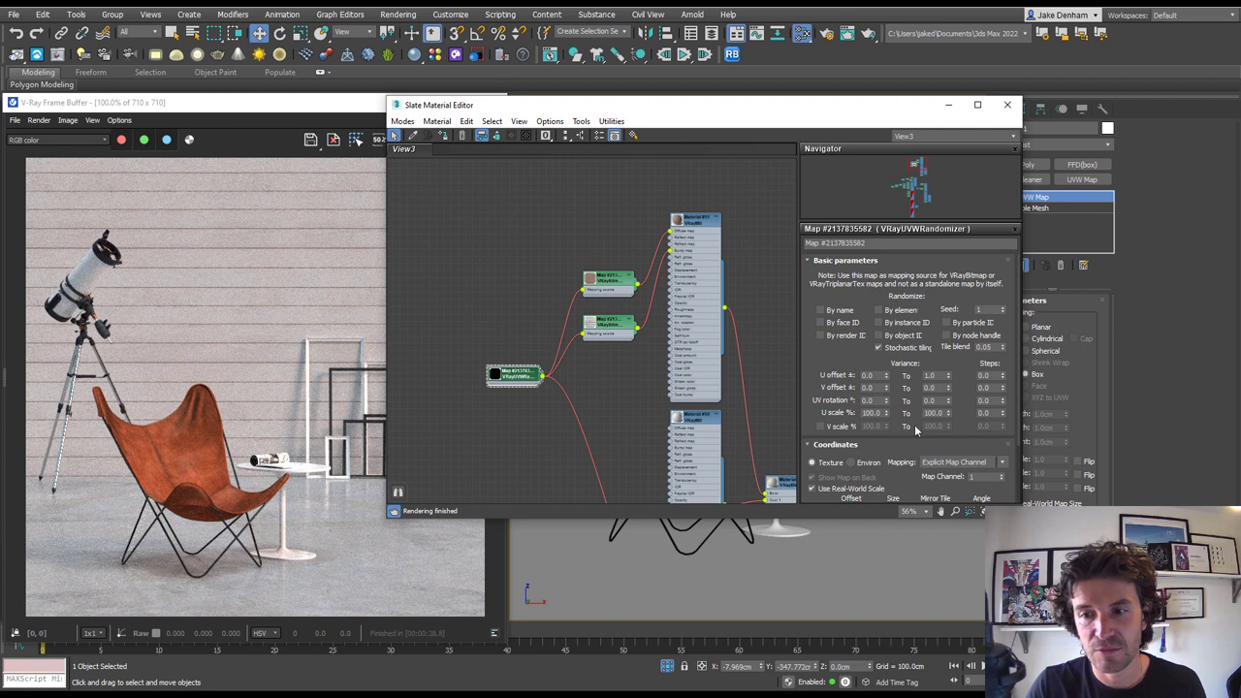
pyautogui.scroll(-2, 898, 483)
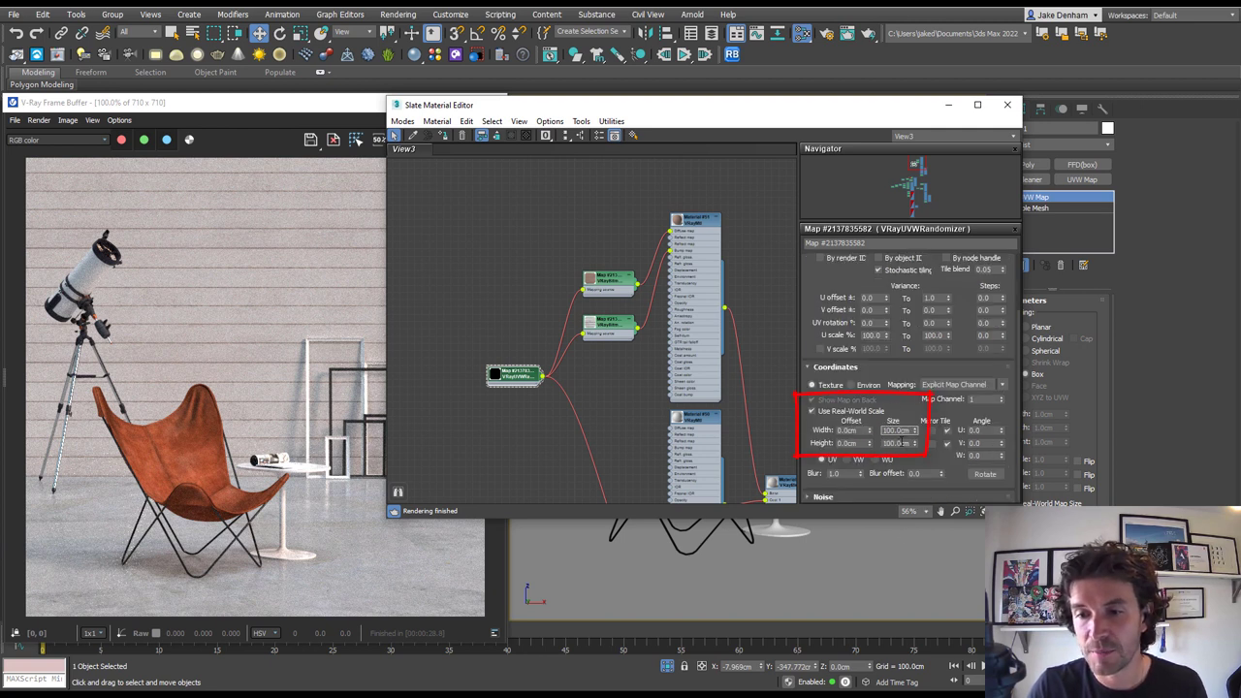
pyautogui.click(899, 443)
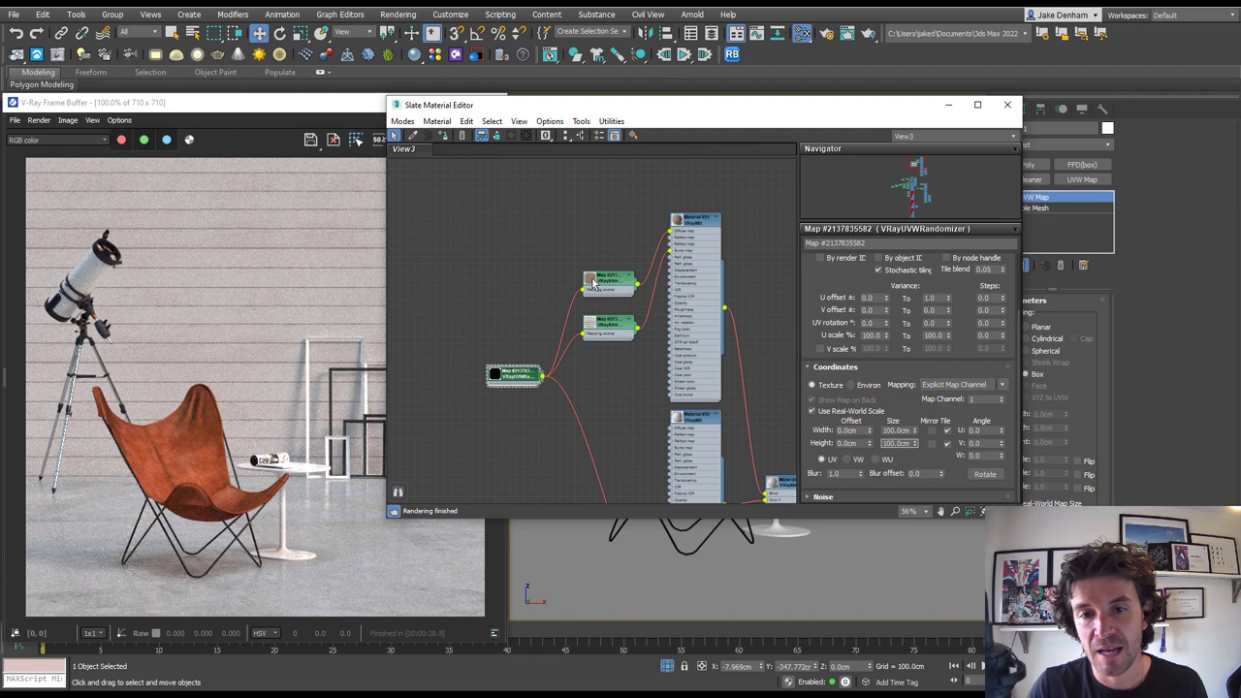
# Move the Wood_Planks_A diffuse bitmap node clear of the others, enlarge its preview, and close the Slate Material Editor
pyautogui.click(609, 282)
pyautogui.doubleClick(597, 277)
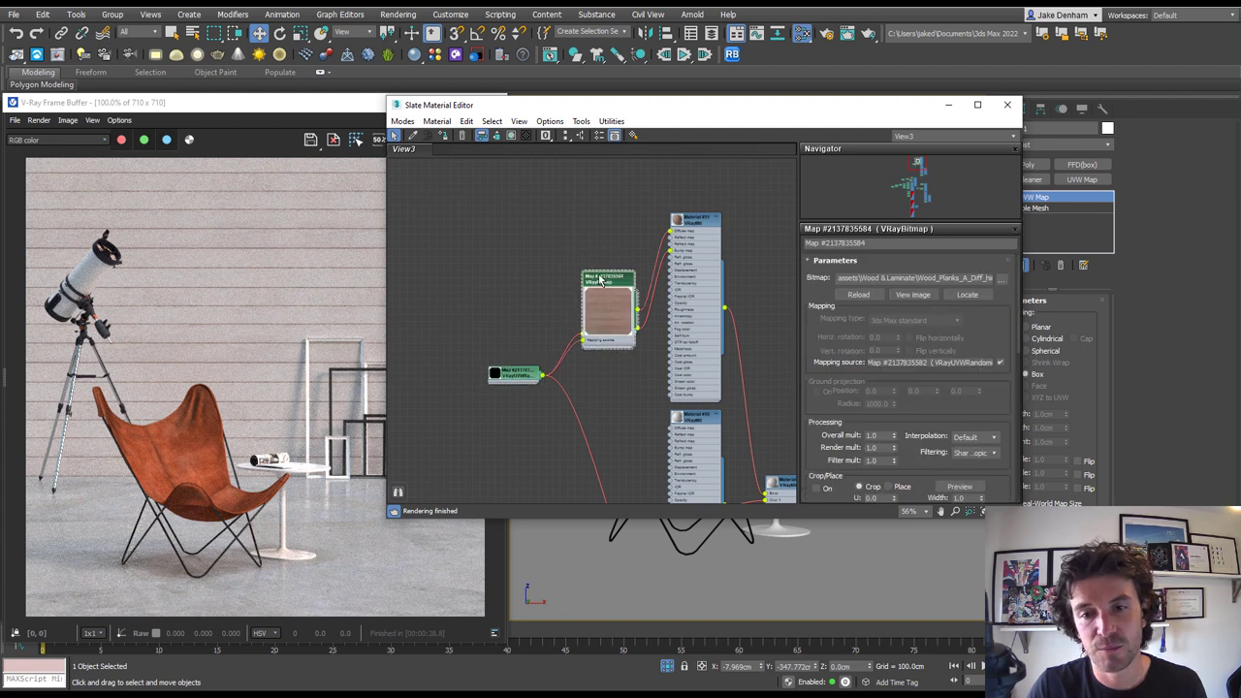
pyautogui.moveTo(610, 277); pyautogui.dragTo(545, 184)
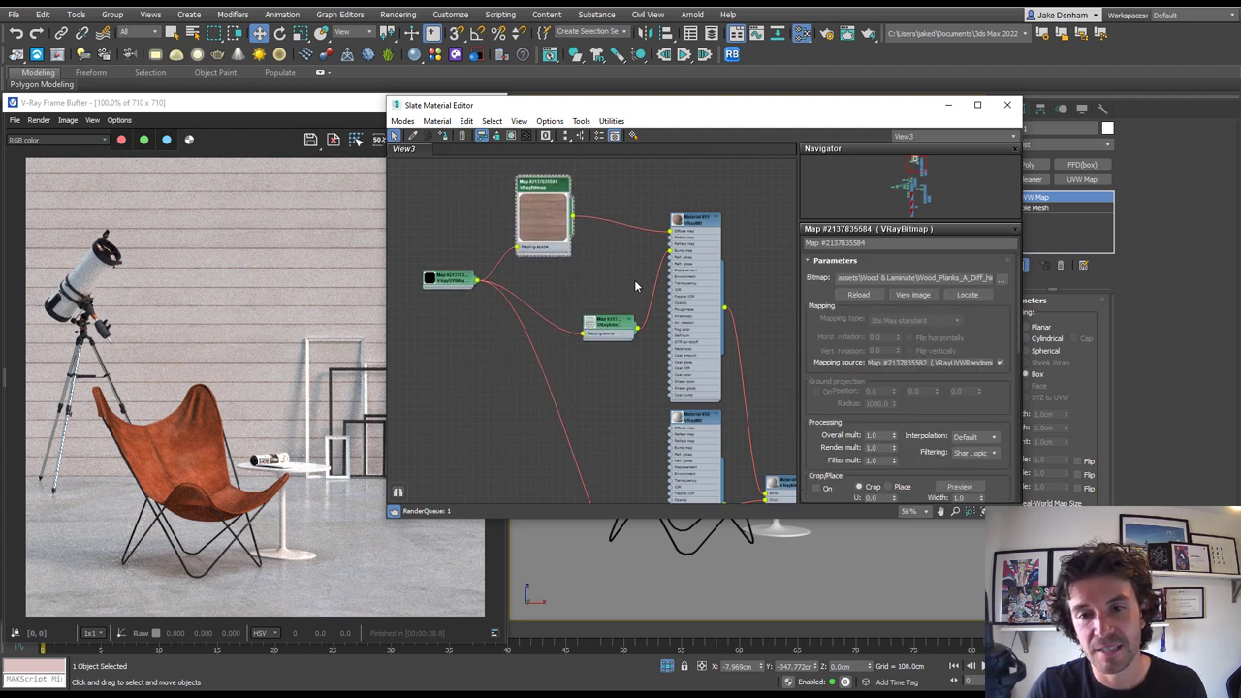
pyautogui.doubleClick(524, 194)
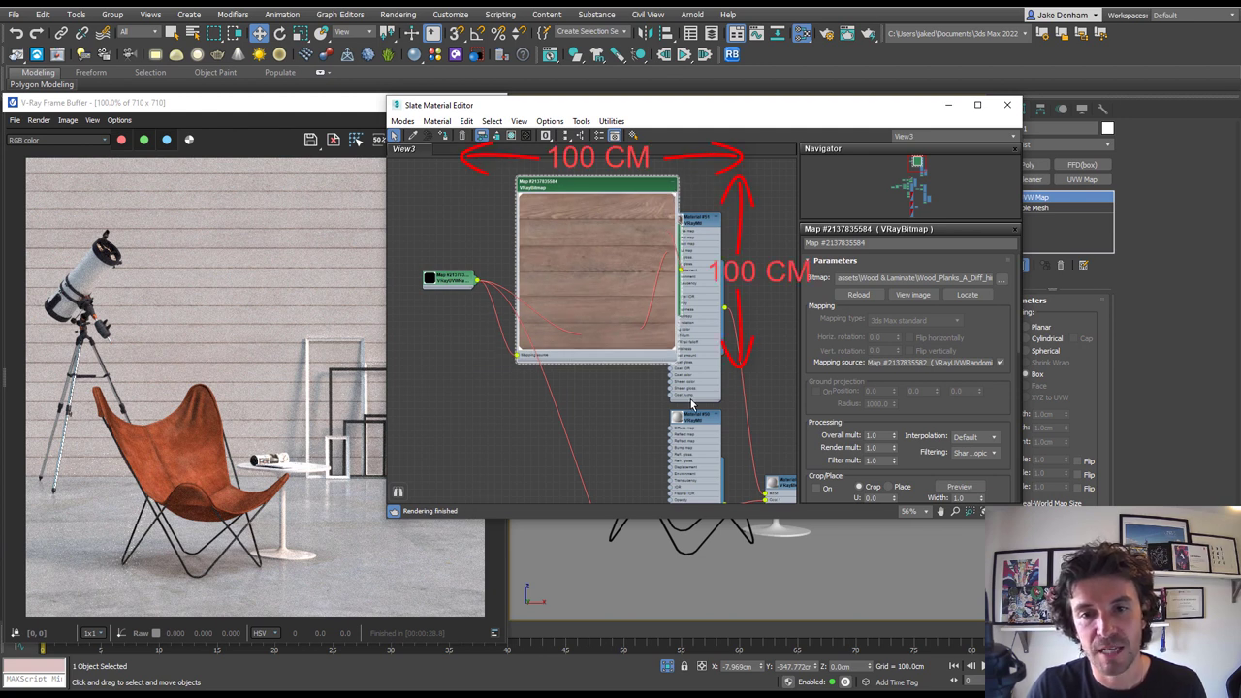
pyautogui.moveTo(905, 106); pyautogui.dragTo(832, 138)
pyautogui.press('m')
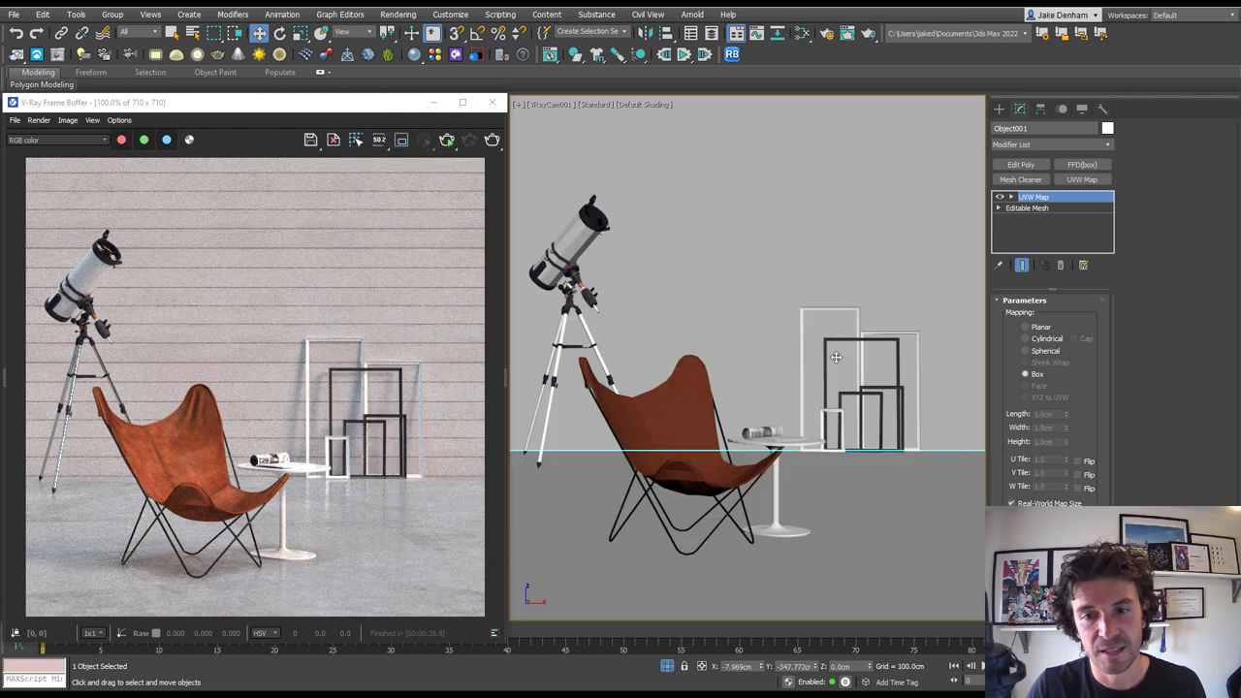
# Switch to the Perspective view and move the rolled magazine over to the side table
pyautogui.press('p')
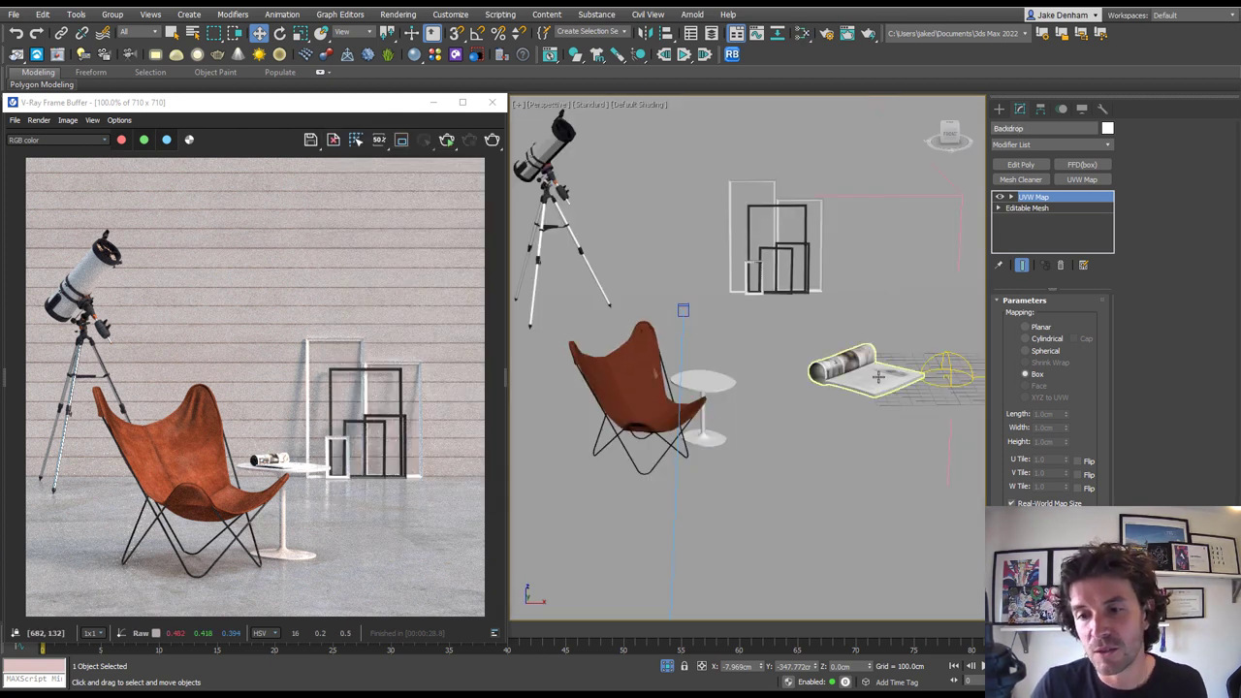
pyautogui.click(877, 376)
pyautogui.scroll(2, 867, 389)
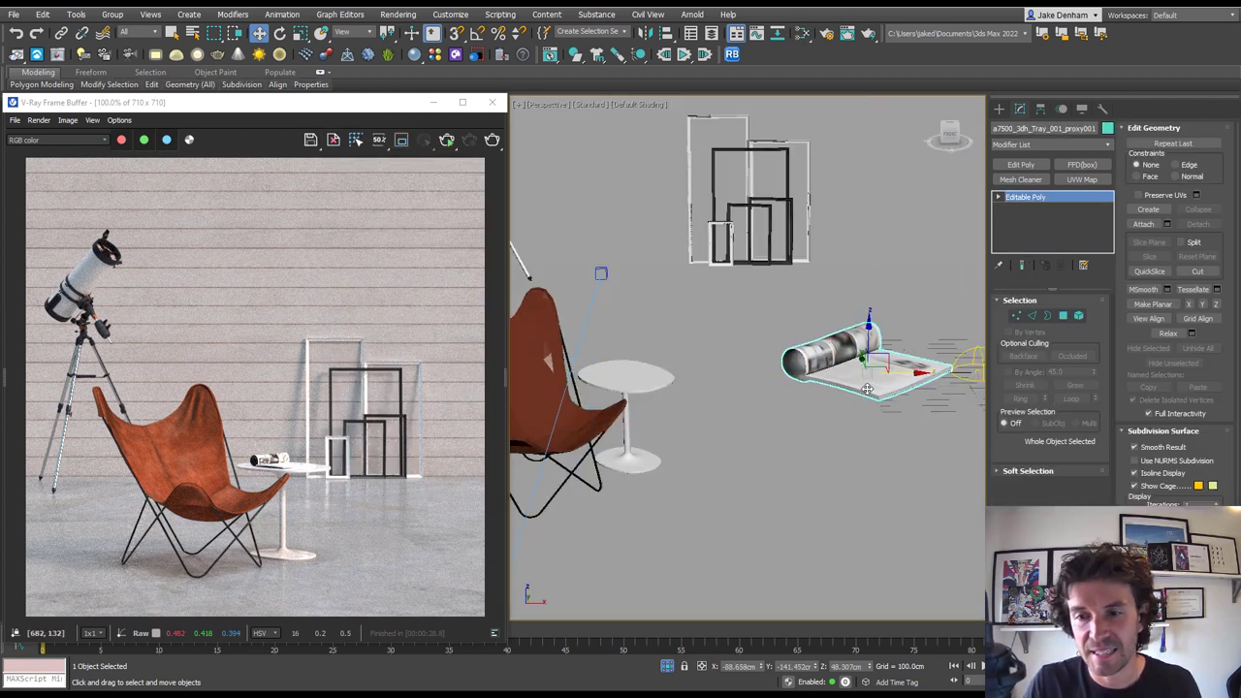
pyautogui.scroll(-3, 867, 389)
pyautogui.moveTo(873, 374); pyautogui.dragTo(764, 380)
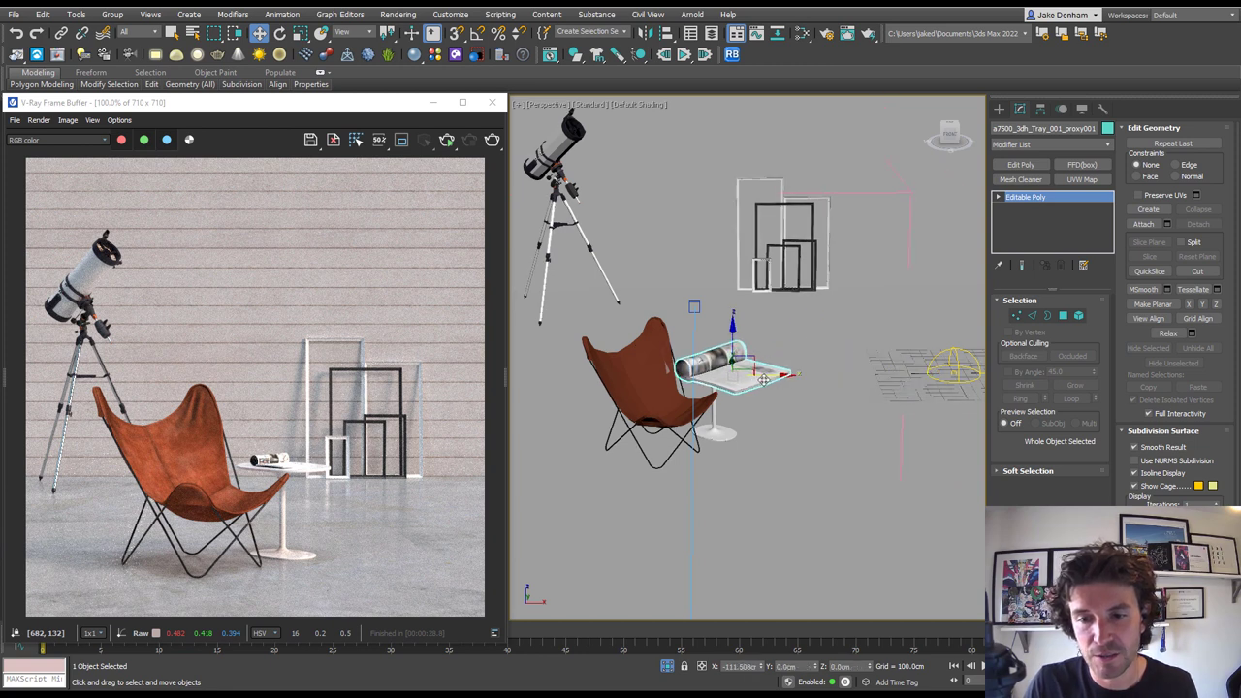
# Scale the magazine down uniformly to about 122% so it suits the side table
pyautogui.rightClick(729, 380)
pyautogui.click(757, 405)
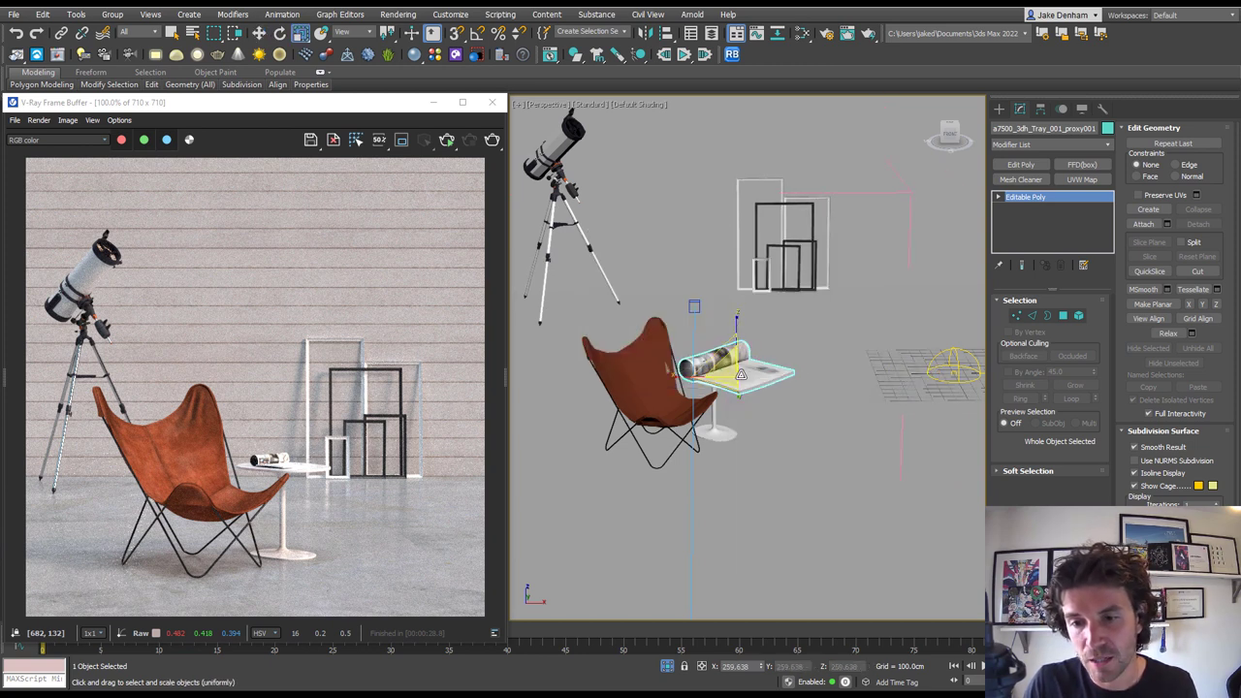
pyautogui.moveTo(727, 376); pyautogui.dragTo(737, 436)
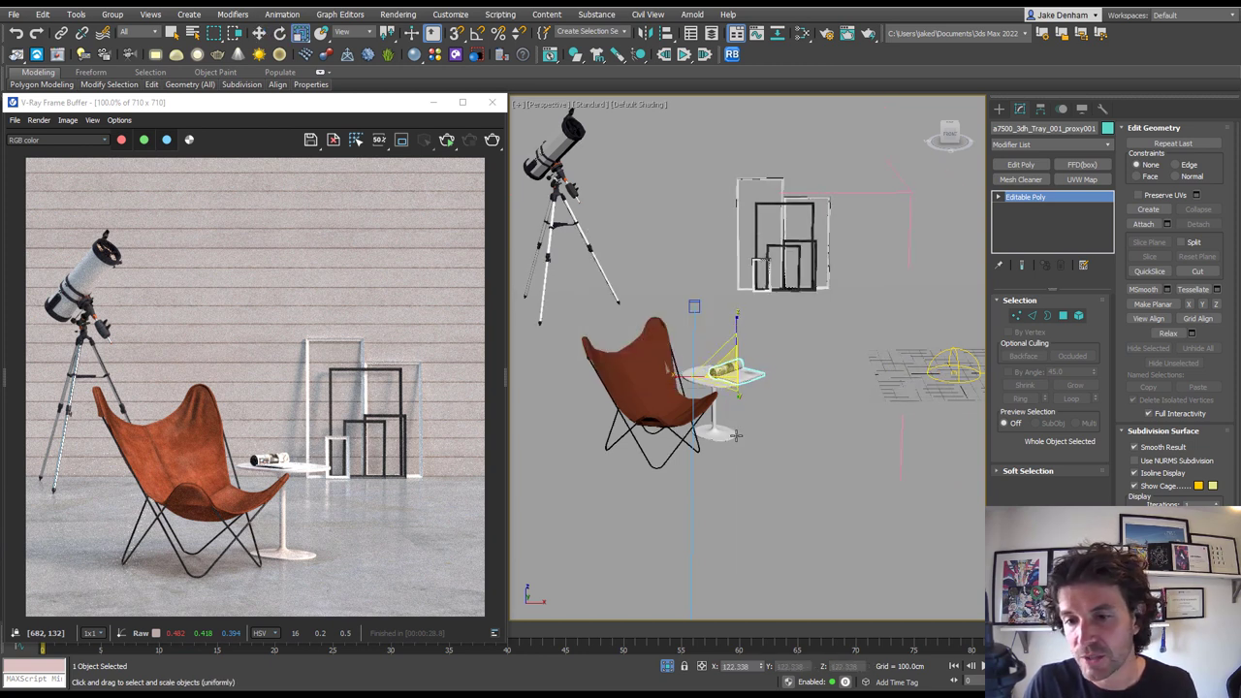
# Move the scaled magazine horizontally so it sits within the round side table's top
pyautogui.rightClick(759, 383)
pyautogui.click(786, 401)
pyautogui.keyDown('alt'); pyautogui.moveTo(747, 366); pyautogui.dragTo(745, 403, button='middle'); pyautogui.keyUp('alt')
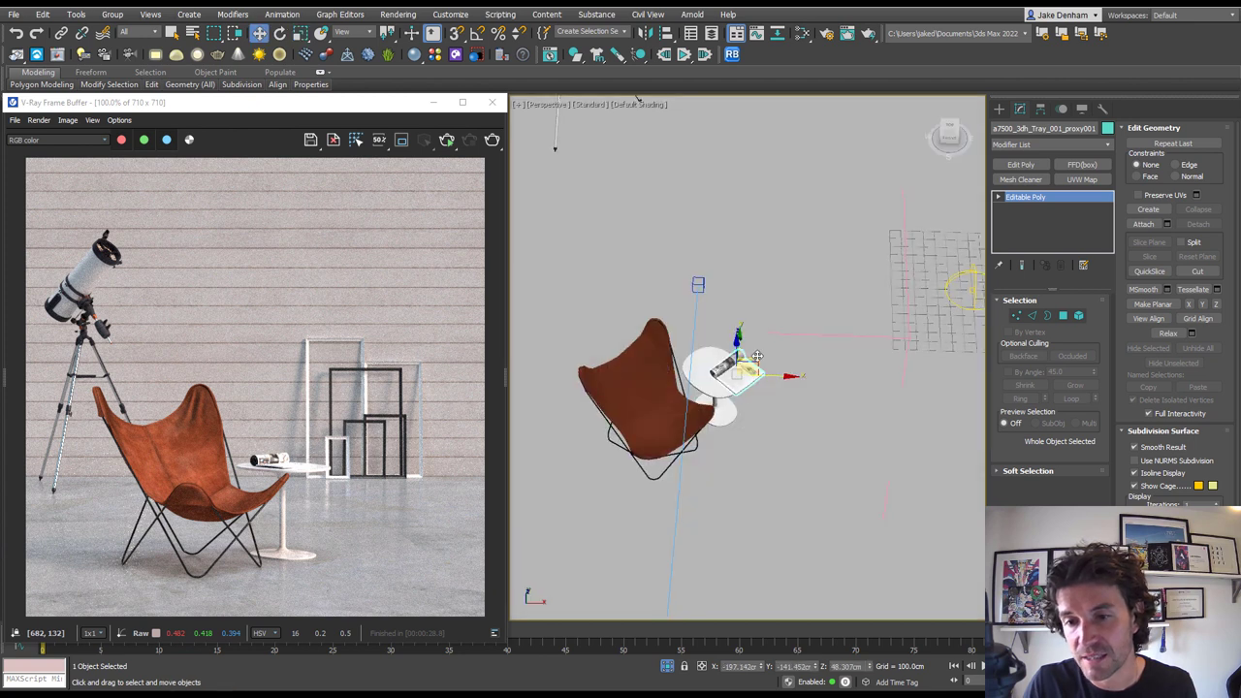
pyautogui.moveTo(756, 357); pyautogui.dragTo(739, 349)
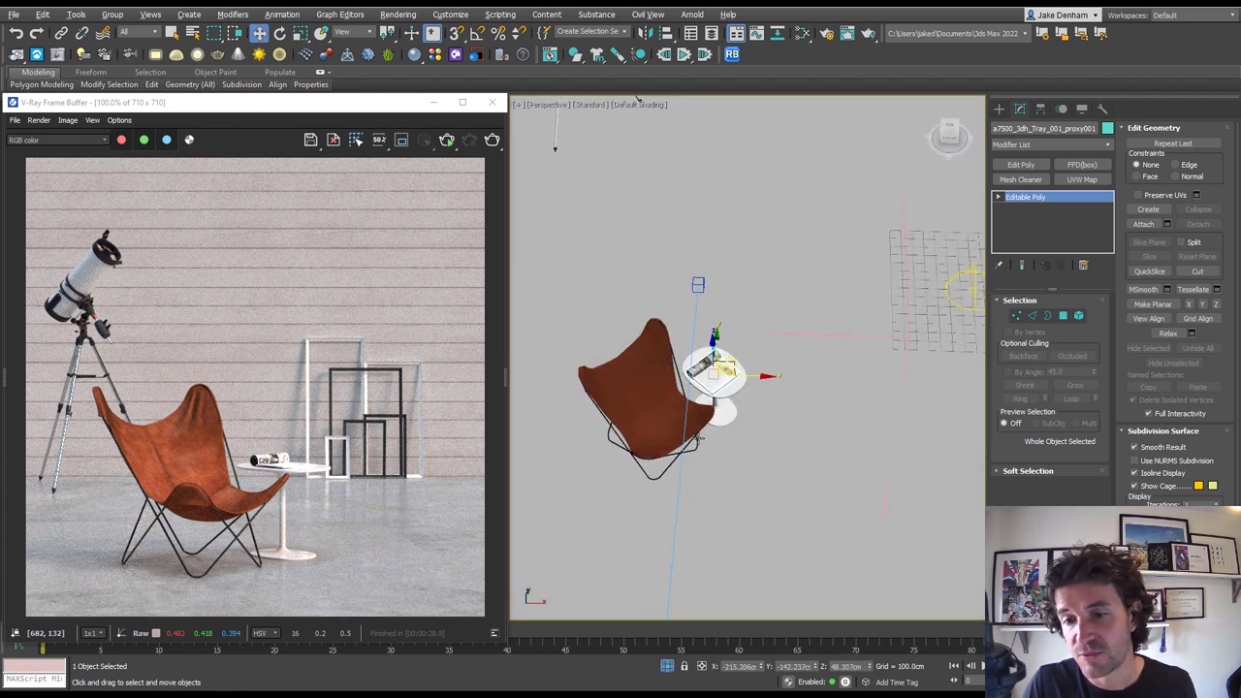